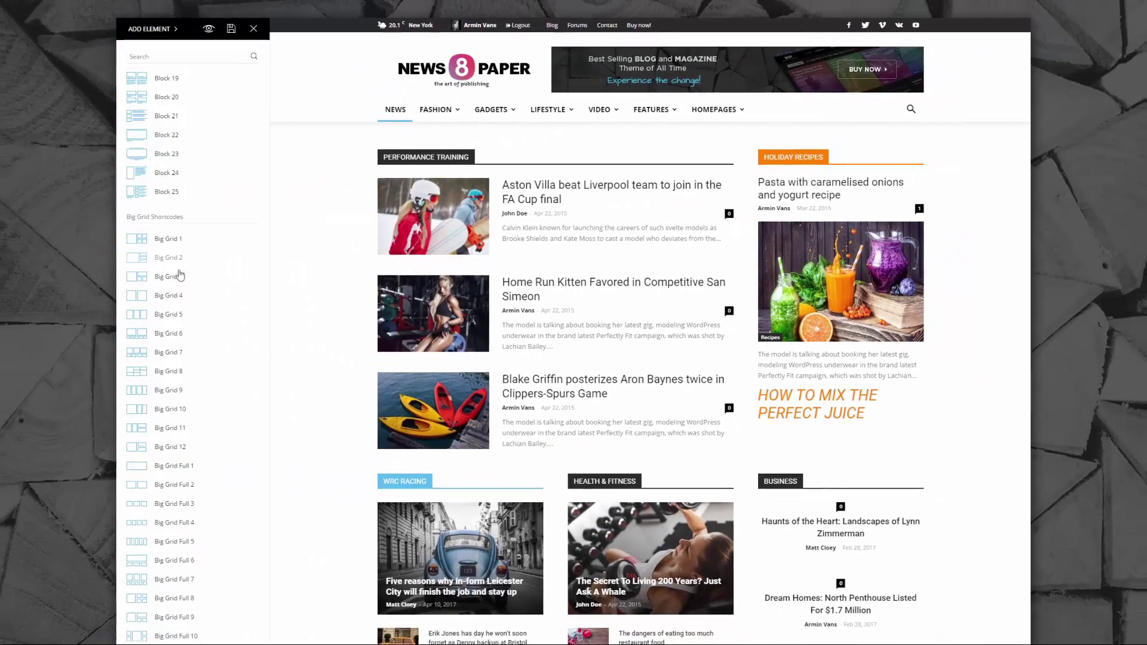
# - Place a Big Grid 3 at the top of the page and sort its posts by Featured
pyautogui.moveTo(167, 308); pyautogui.dragTo(475, 157)
pyautogui.click(182, 90)
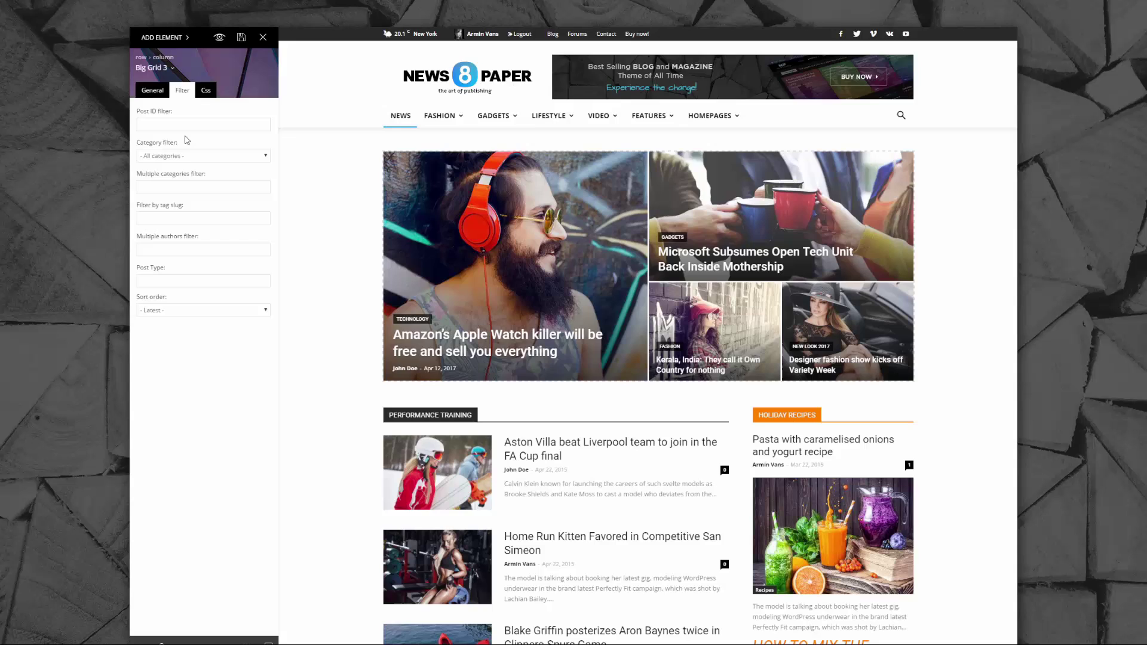
pyautogui.click(203, 310)
pyautogui.click(182, 379)
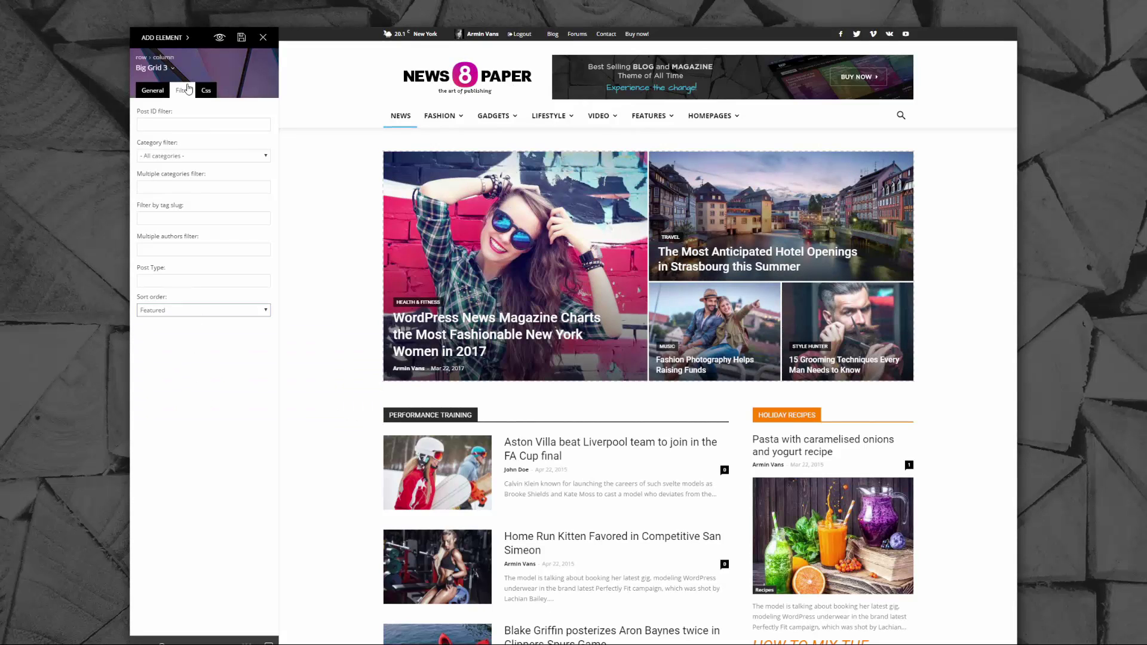
# - Add a row below the grid split into 2/3 + 1/3 columns
pyautogui.click(162, 37)
pyautogui.moveTo(169, 88); pyautogui.dragTo(389, 415)
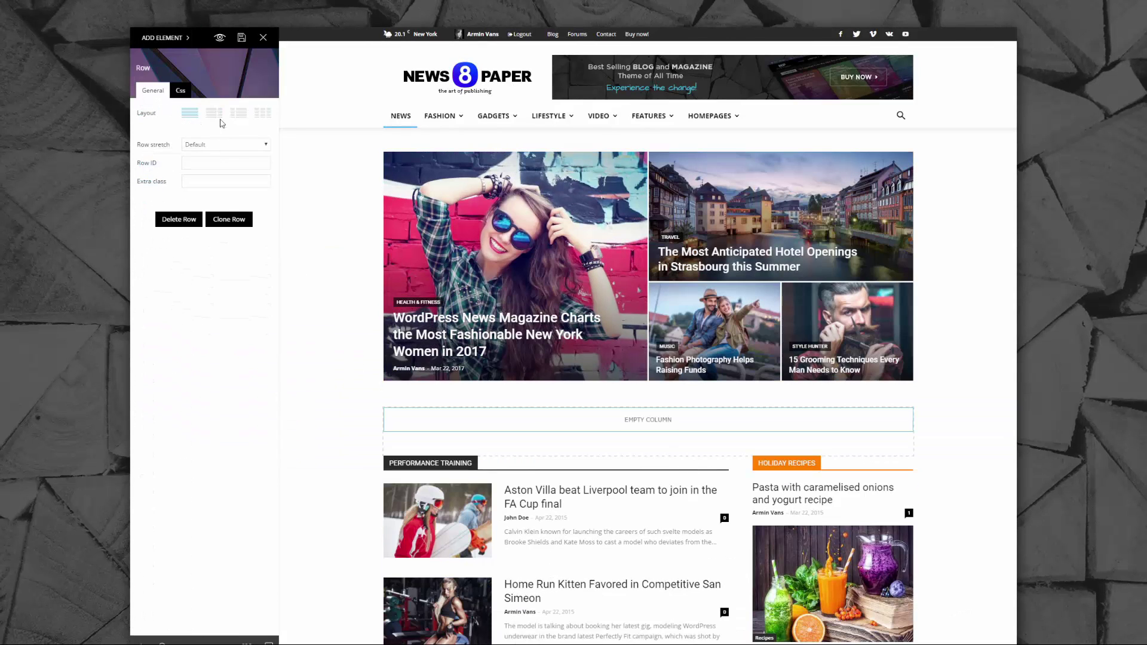
pyautogui.click(215, 114)
pyautogui.click(167, 37)
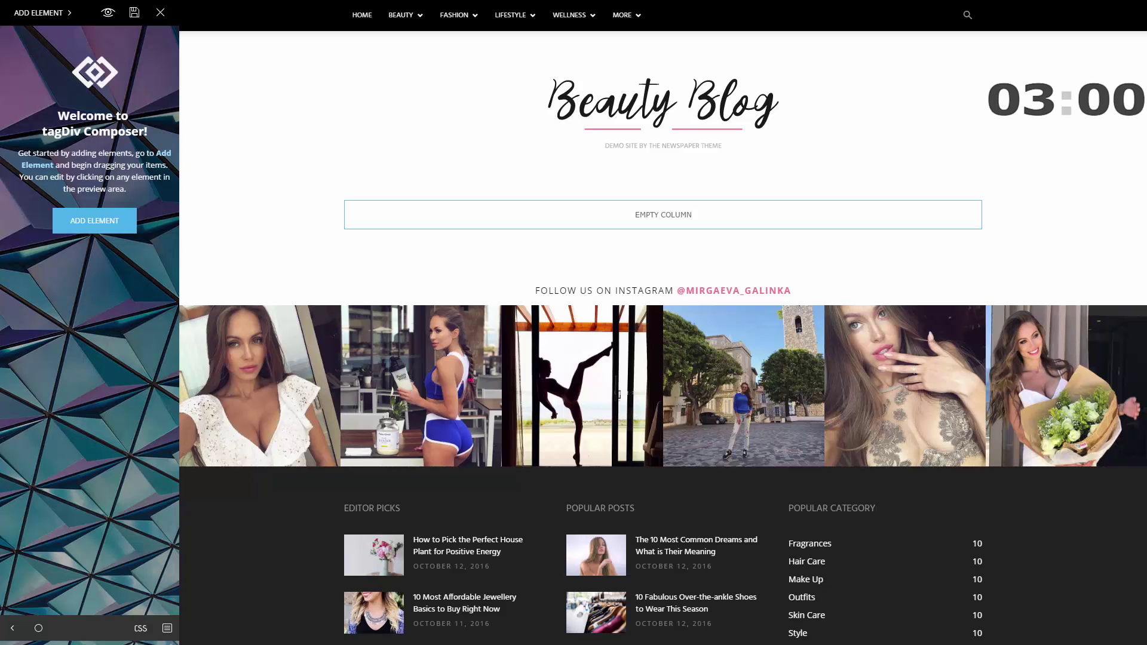
# - Search elements for 'slid' and drop a Big Grid Slide into the empty column under the header
pyautogui.click(94, 220)
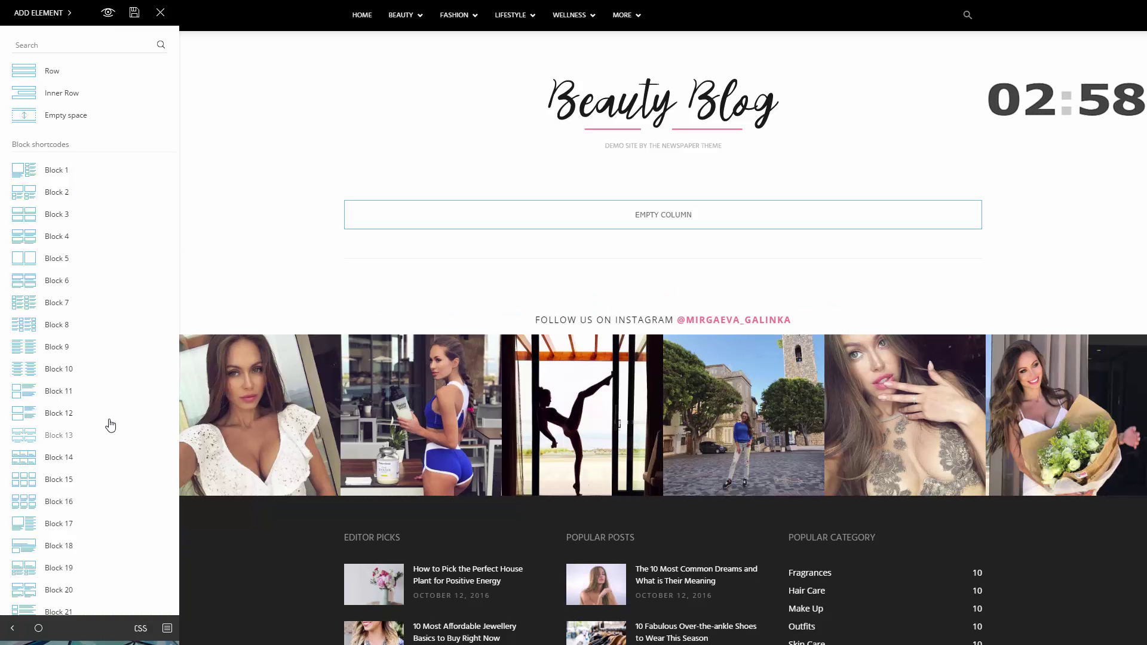
pyautogui.scroll(-7, 110, 423)
pyautogui.scroll(-8, 111, 424)
pyautogui.scroll(14, 111, 424)
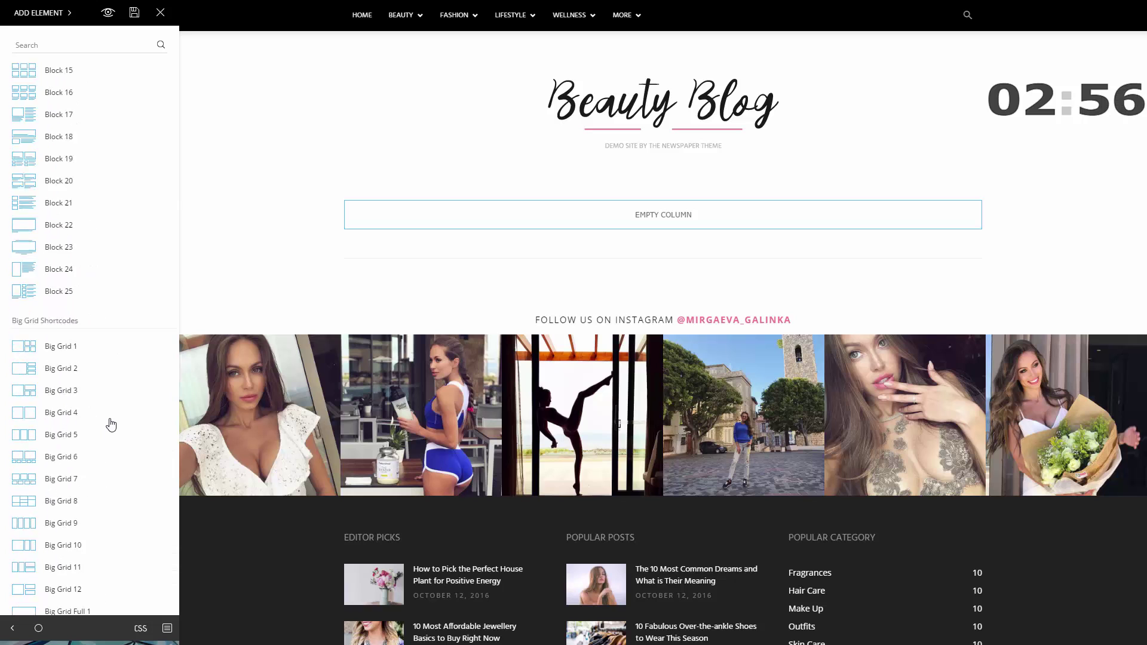
pyautogui.click(47, 47)
pyautogui.write('slid')
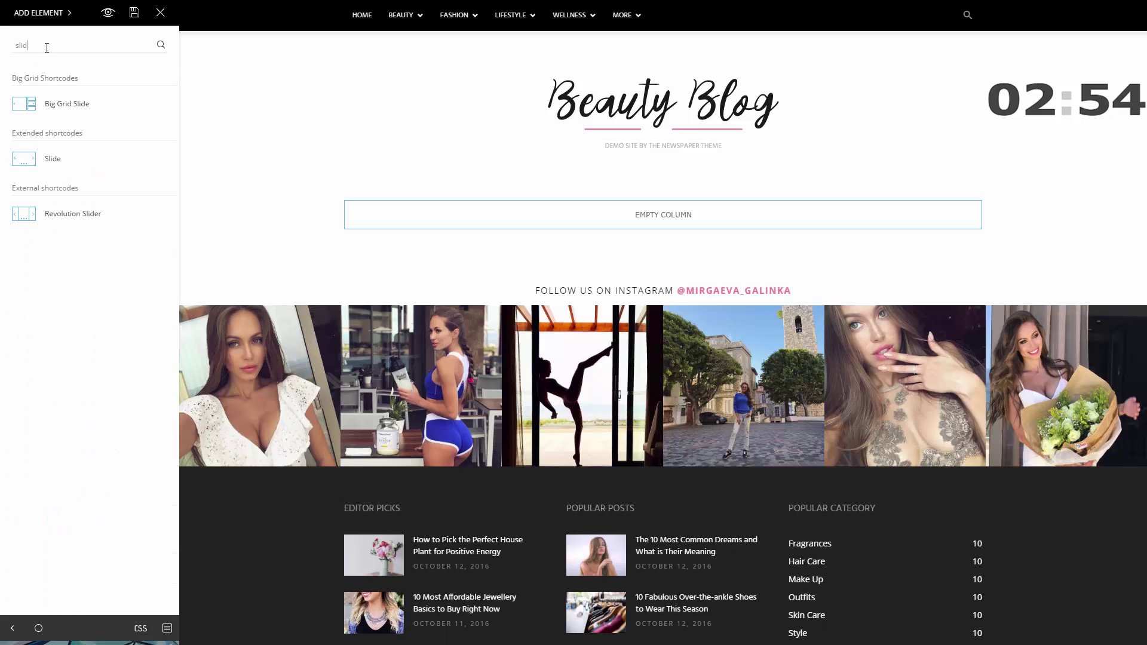
pyautogui.moveTo(45, 109); pyautogui.dragTo(652, 221)
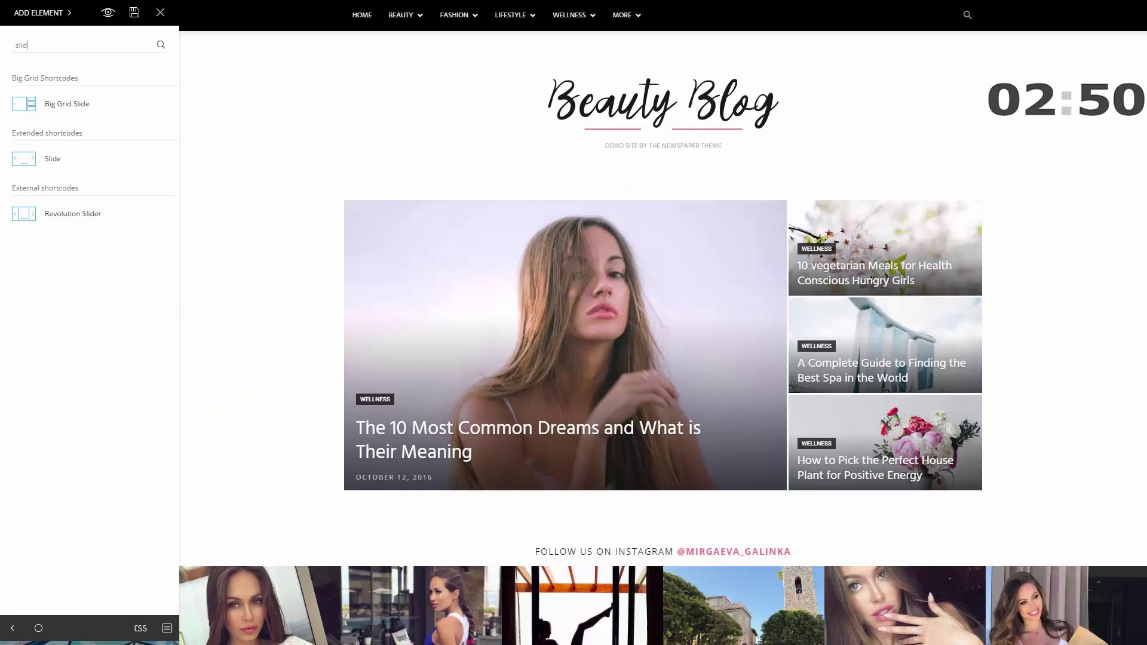
# - Set the slide grid's style to Grid style 5 - Black middle after trying Flat colours
pyautogui.click(642, 412)
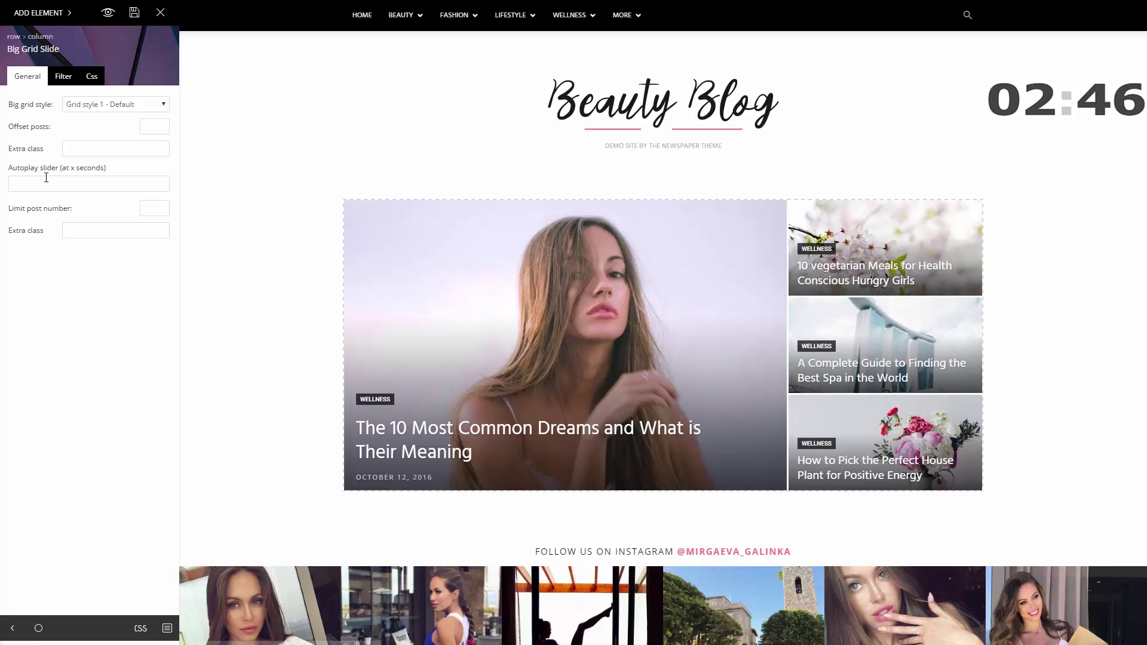
pyautogui.click(116, 108)
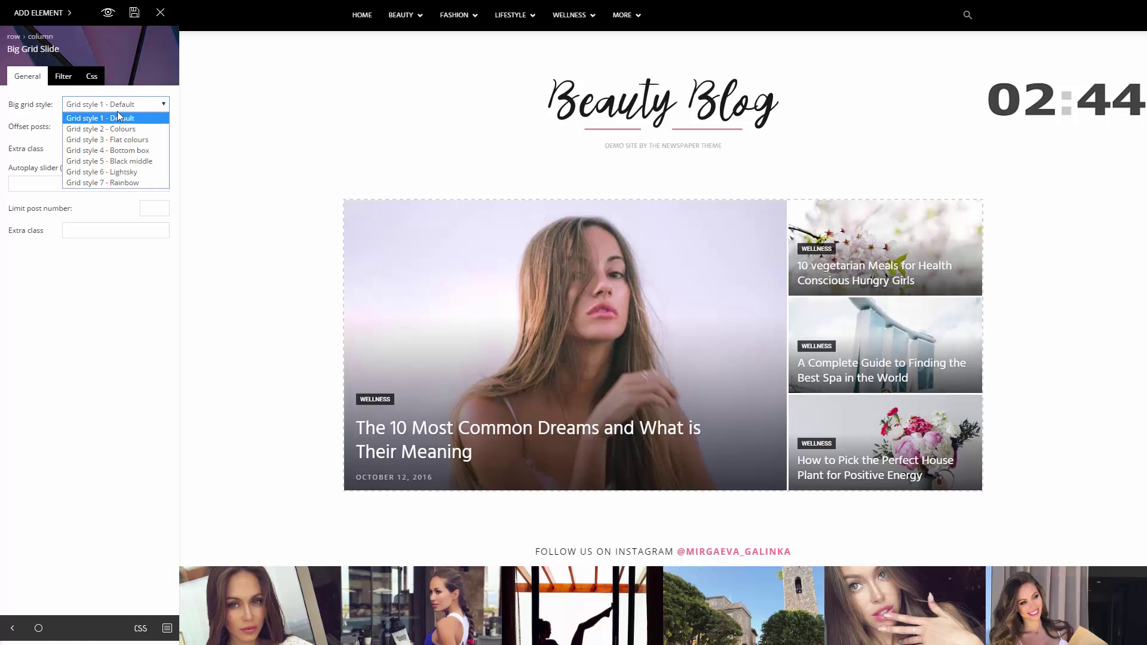
pyautogui.click(115, 140)
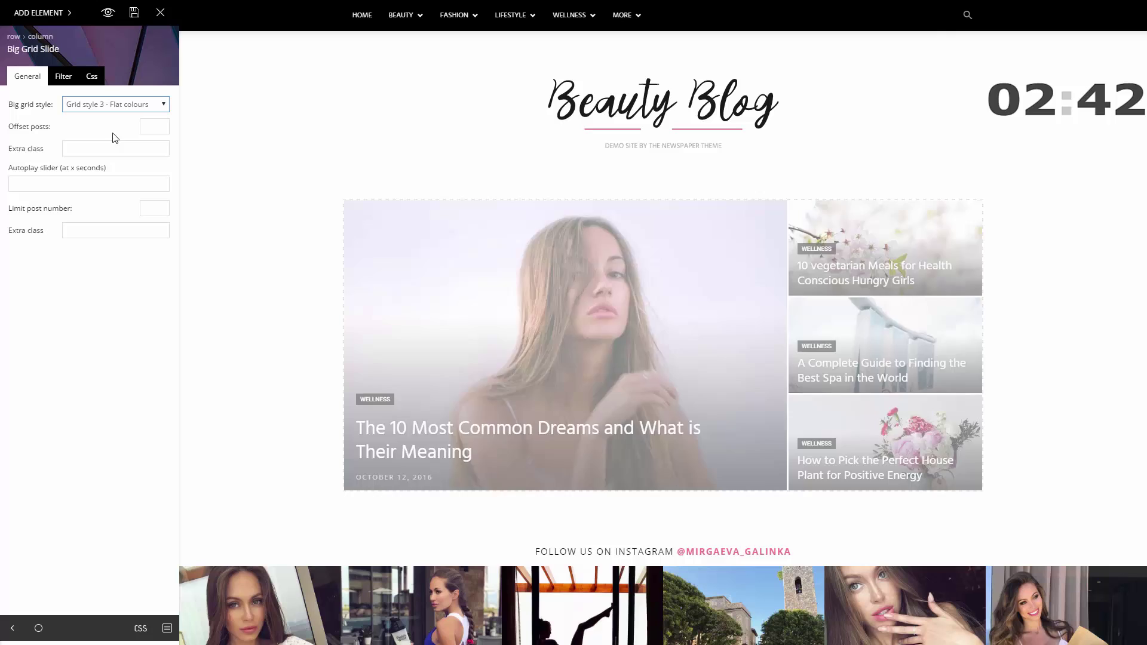
pyautogui.click(114, 106)
pyautogui.click(118, 159)
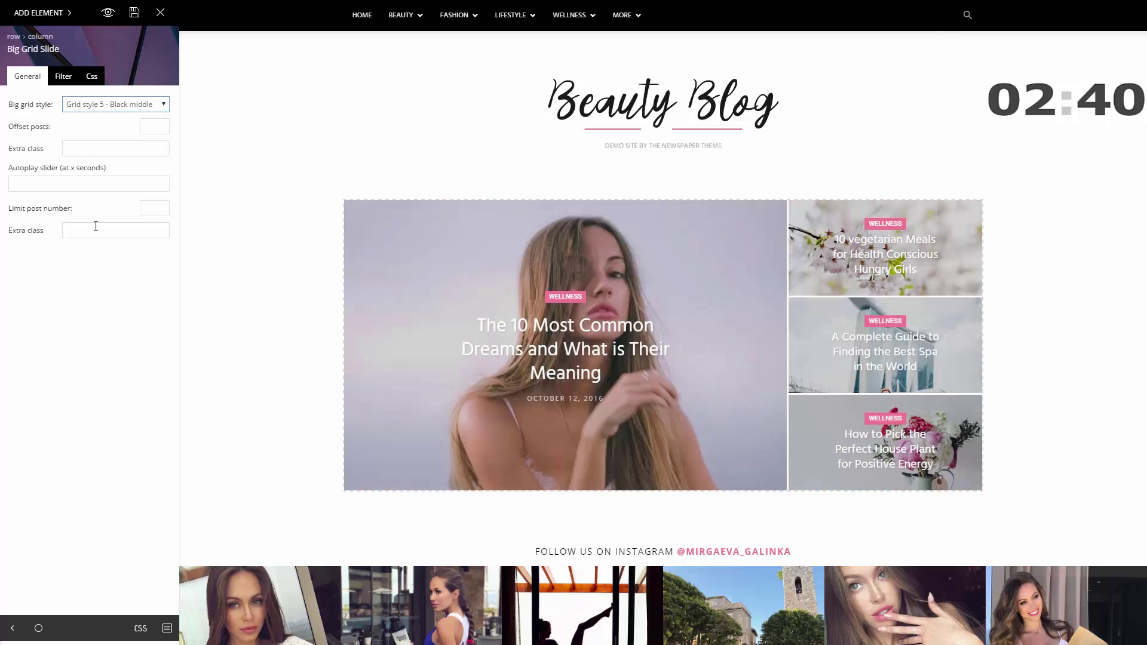
# - Try a Random Posts sort order, then reset the grid's sort order to Latest
pyautogui.click(63, 76)
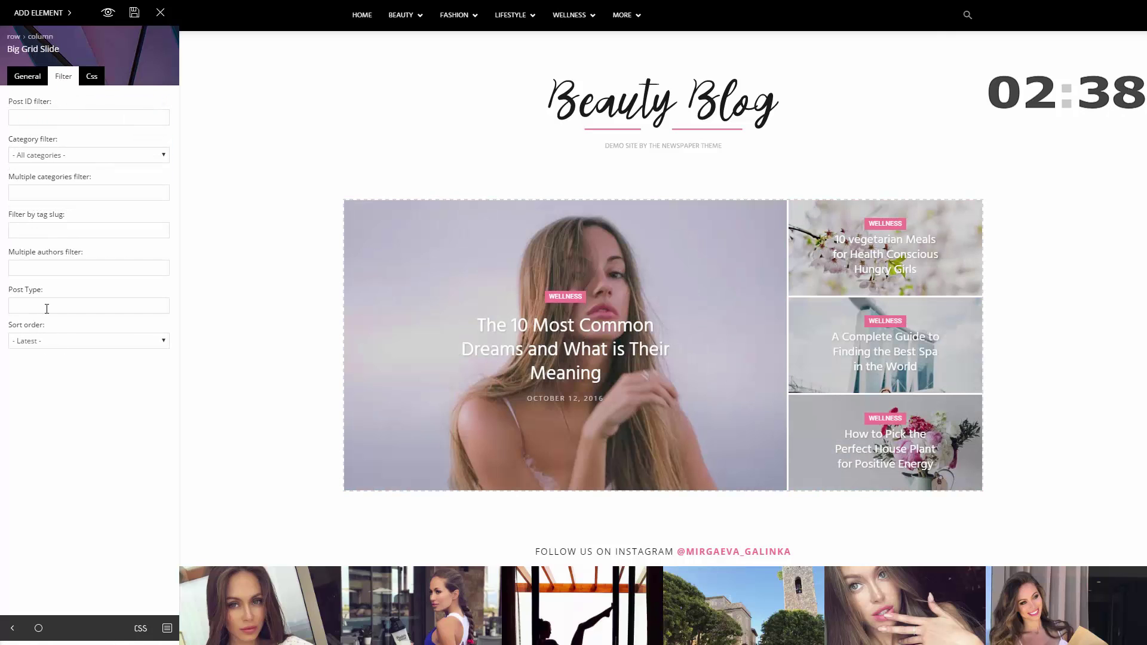
pyautogui.click(52, 341)
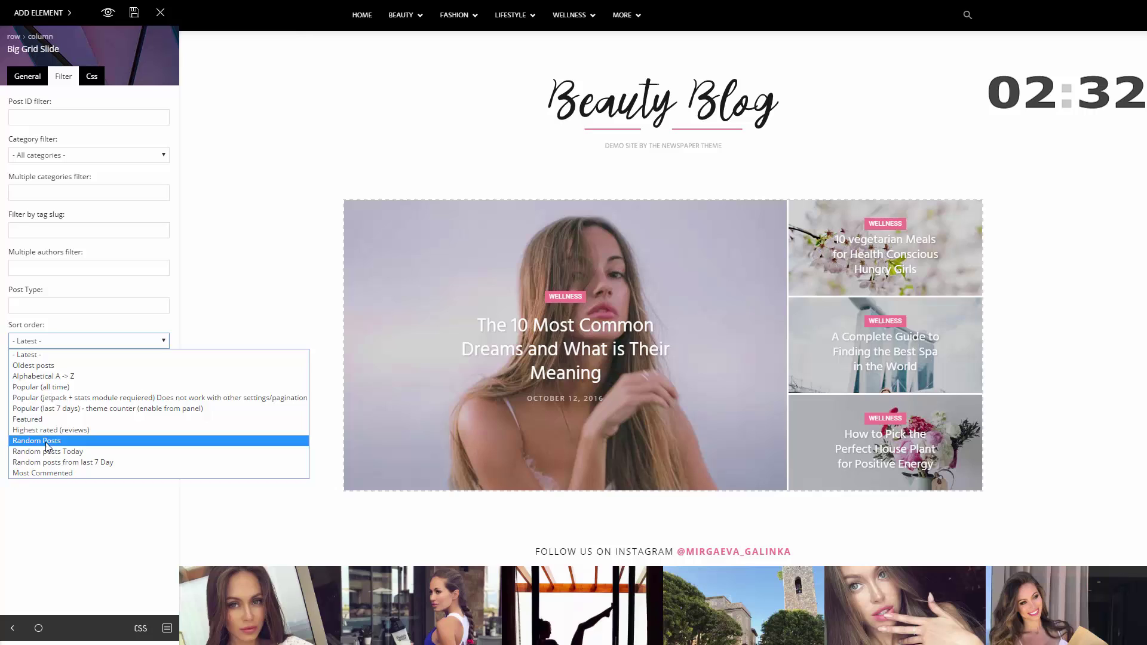
pyautogui.click(47, 442)
pyautogui.click(53, 343)
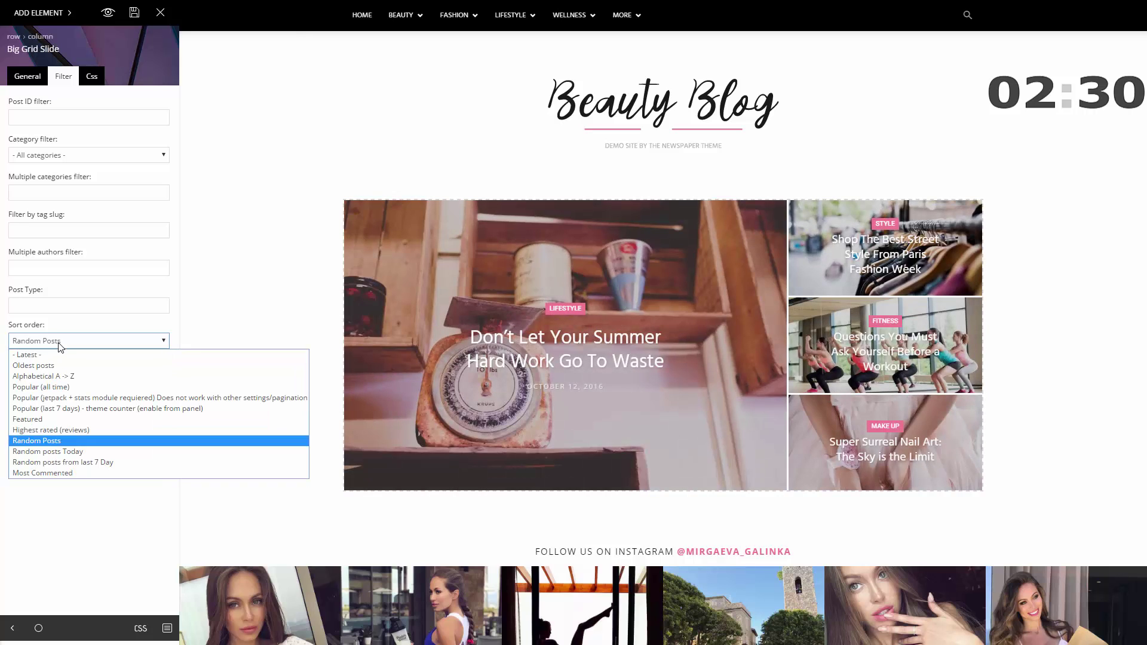
pyautogui.click(54, 354)
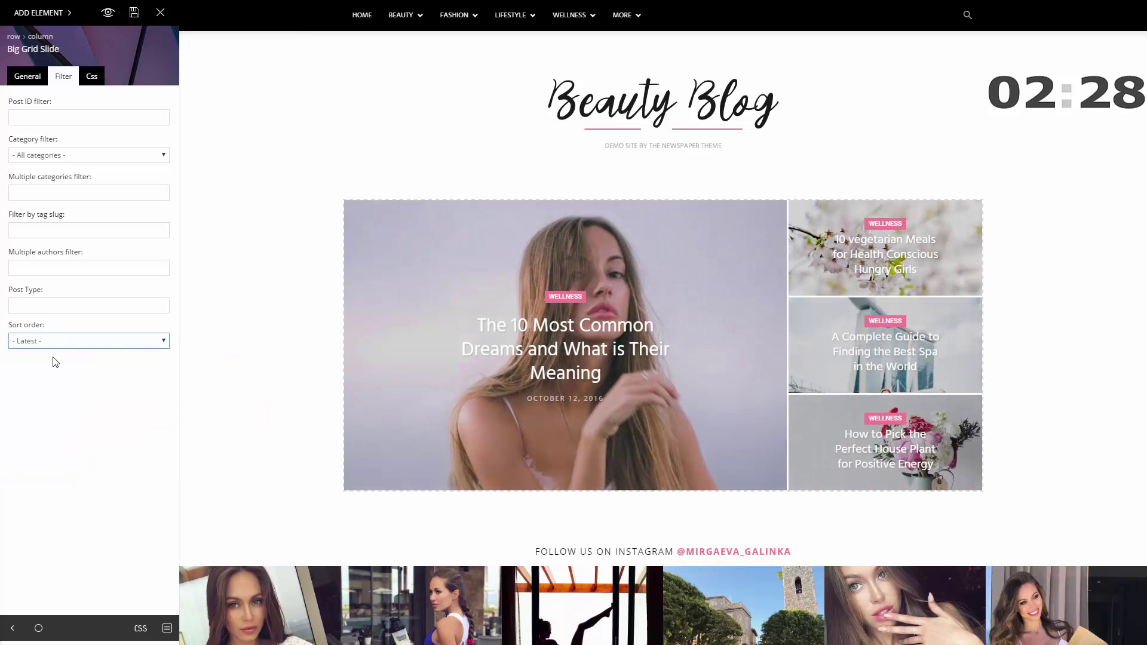
# - Add an Empty space and an Inner Row below the slide grid
pyautogui.click(218, 458)
pyautogui.click(38, 13)
pyautogui.moveTo(66, 115); pyautogui.dragTo(525, 519)
pyautogui.moveTo(76, 94); pyautogui.dragTo(504, 540)
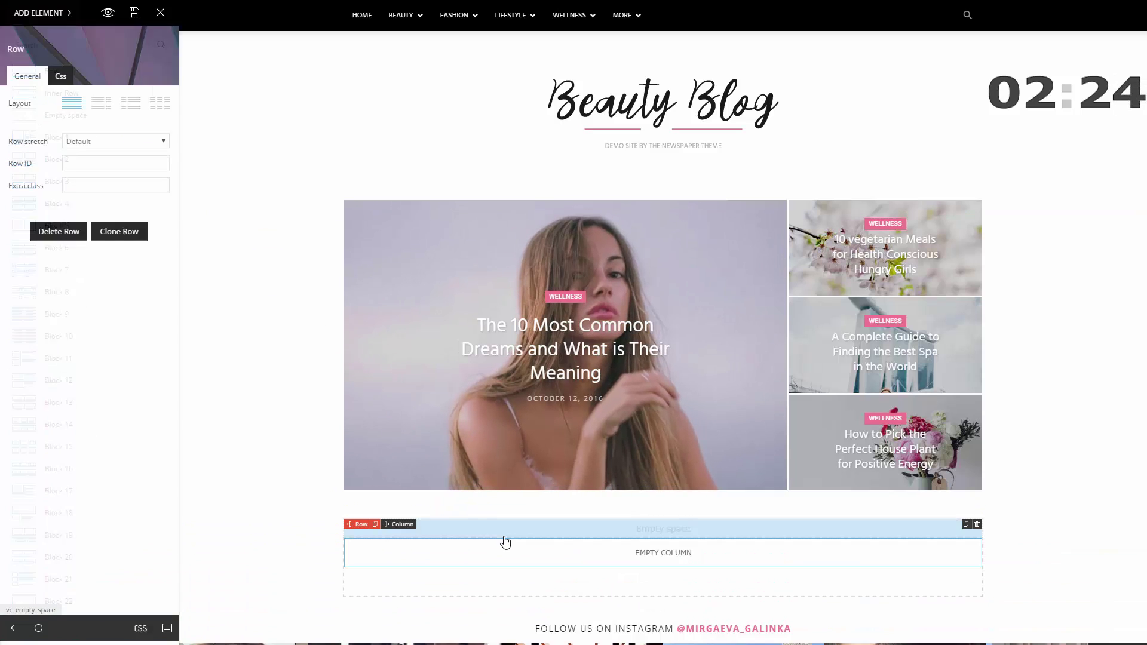
pyautogui.scroll(-1, 507, 541)
# - Search elements for 'b' and drop Block 5 into the new empty column, then open its settings
pyautogui.click(39, 13)
pyautogui.click(30, 46)
pyautogui.write('block')
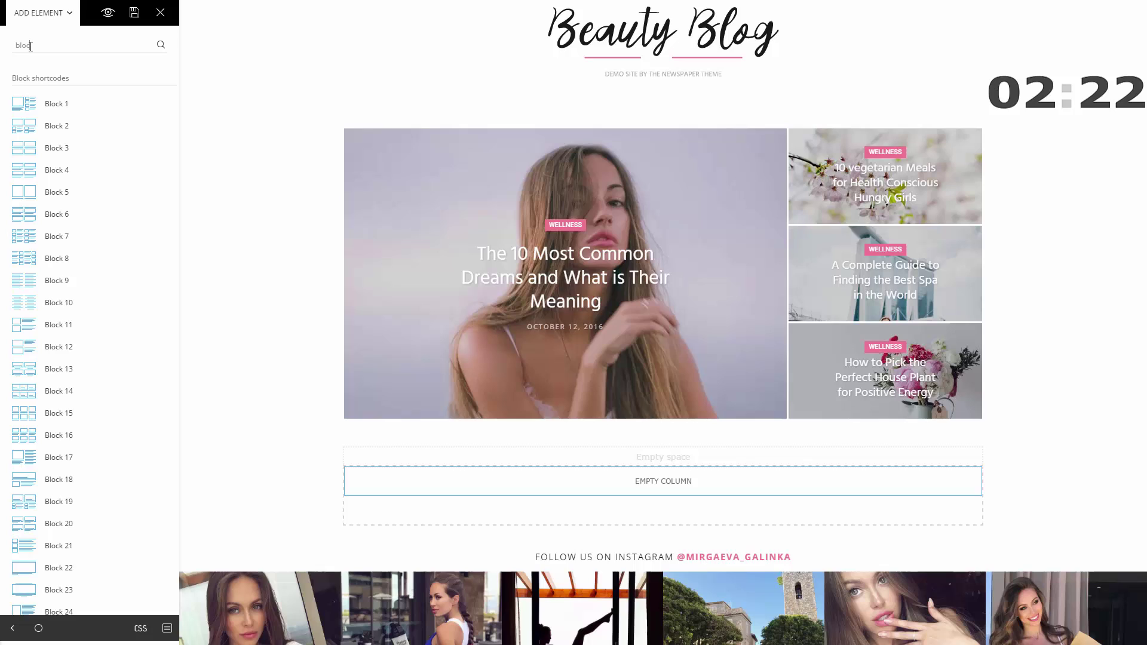
pyautogui.moveTo(62, 187); pyautogui.dragTo(512, 490)
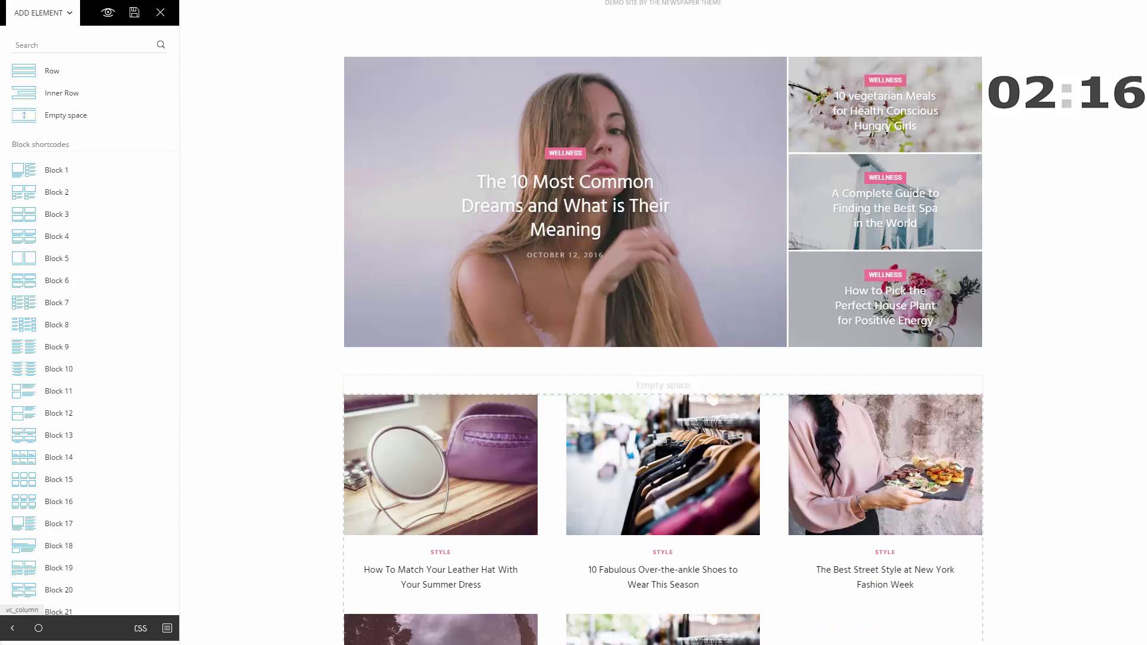
pyautogui.click(433, 520)
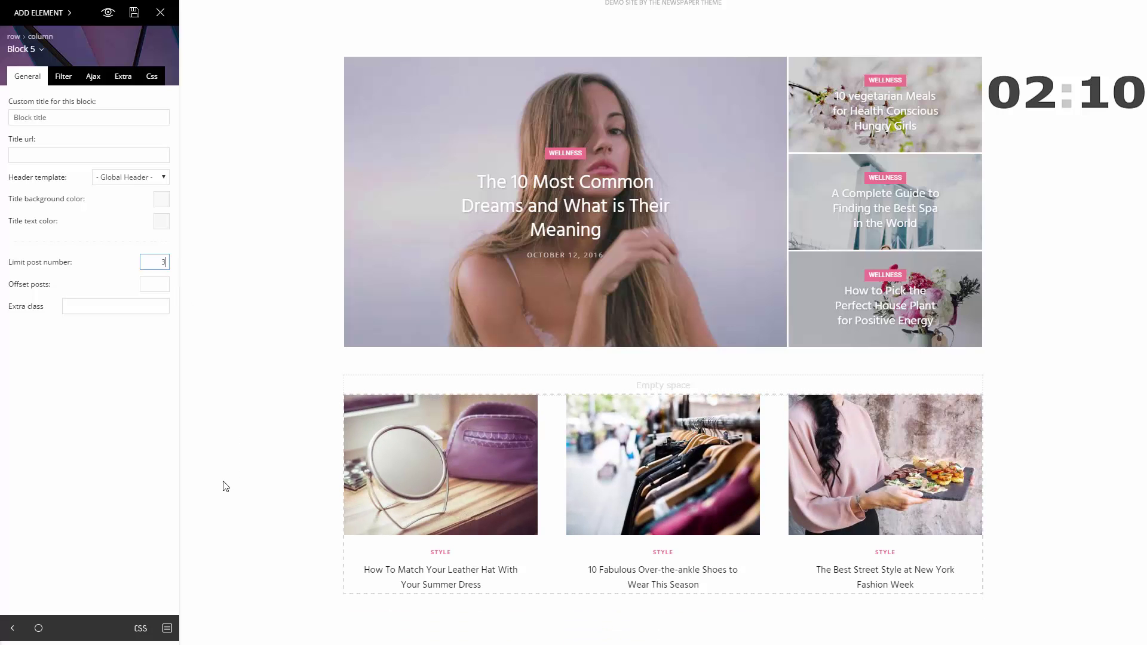
# - Add a separator line below the three Style posts
pyautogui.scroll(-4, 227, 523)
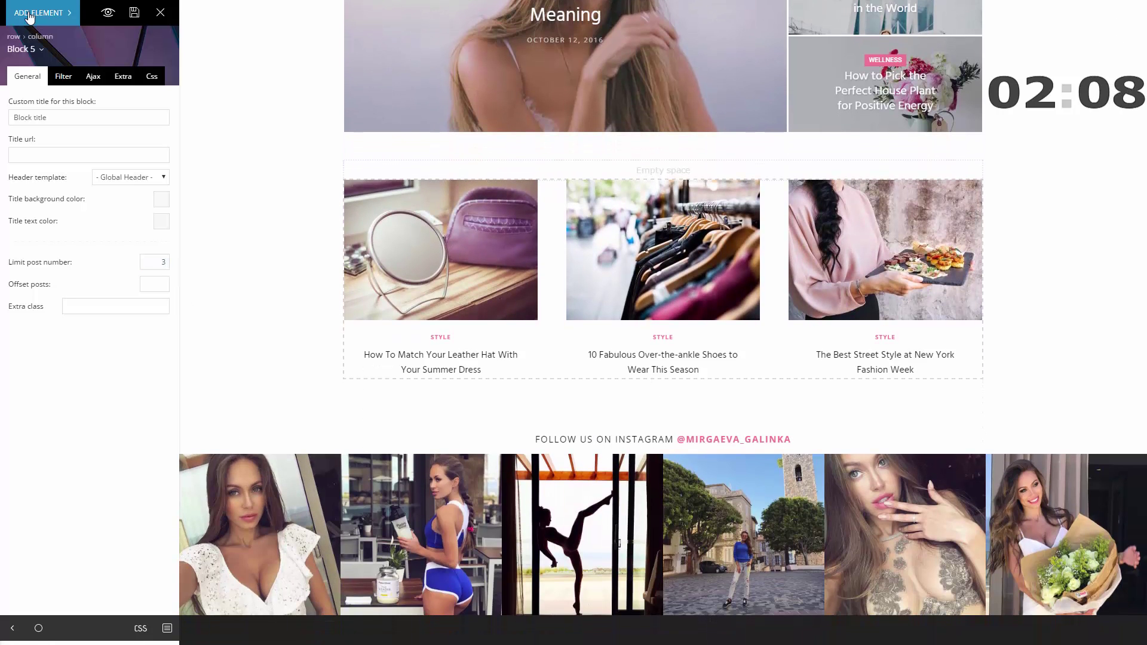
pyautogui.click(28, 14)
pyautogui.write('se')
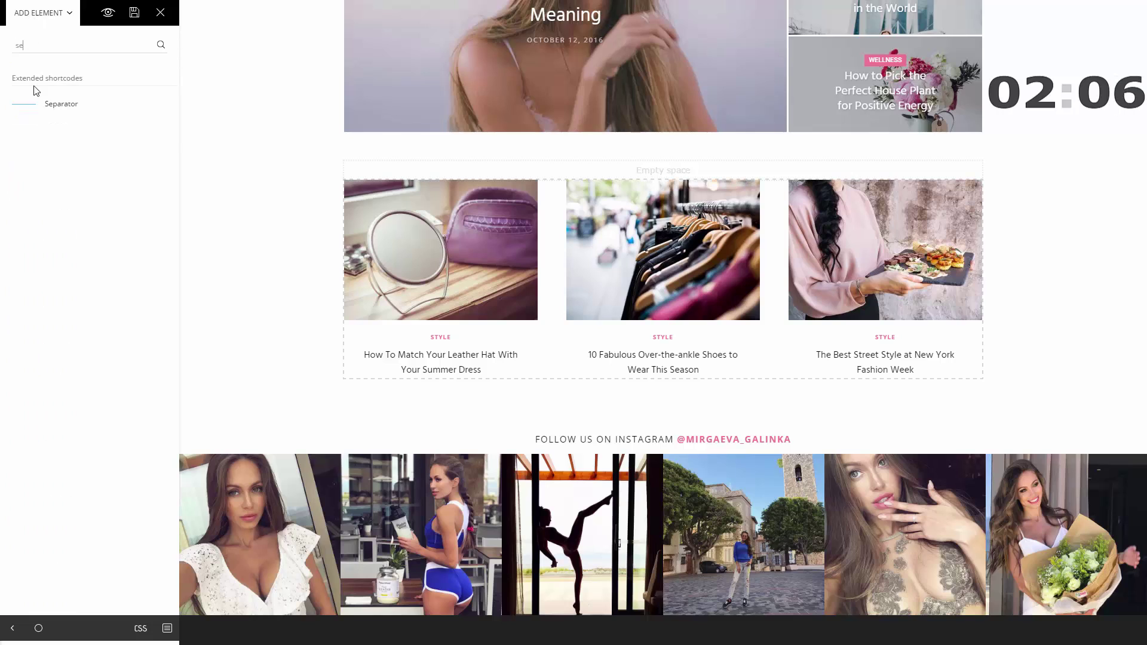
pyautogui.moveTo(185, 153); pyautogui.dragTo(281, 368)
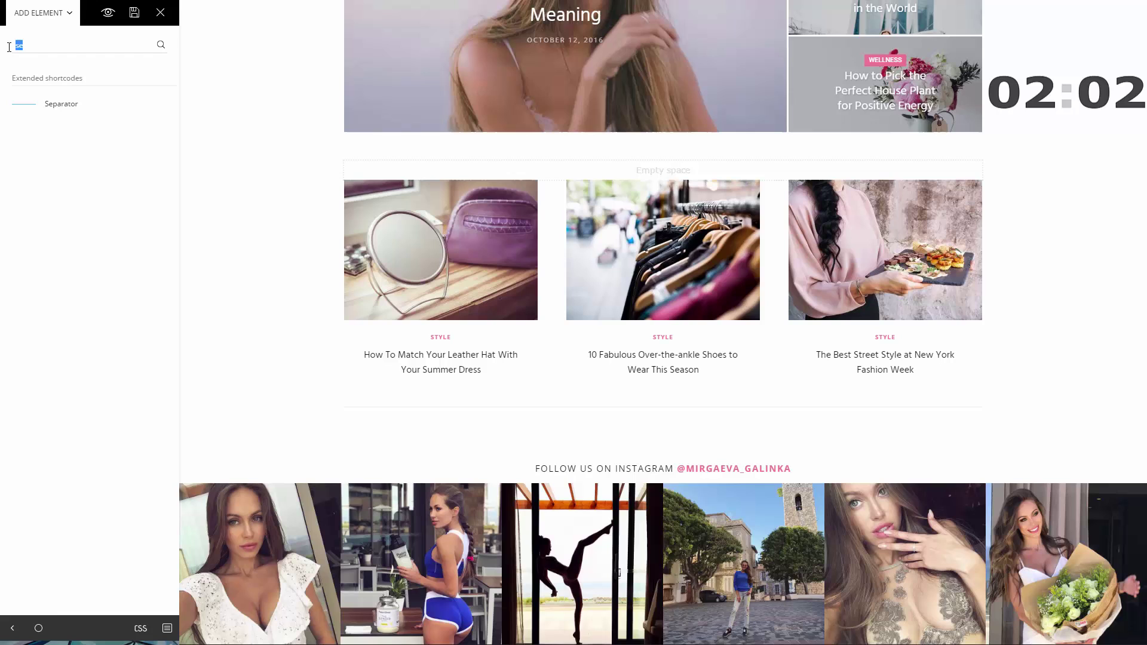
pyautogui.press('BackSpace')
# - Place Block 23 below the separator, limit it to 1 post, and check the preview
pyautogui.scroll(-7, 110, 456)
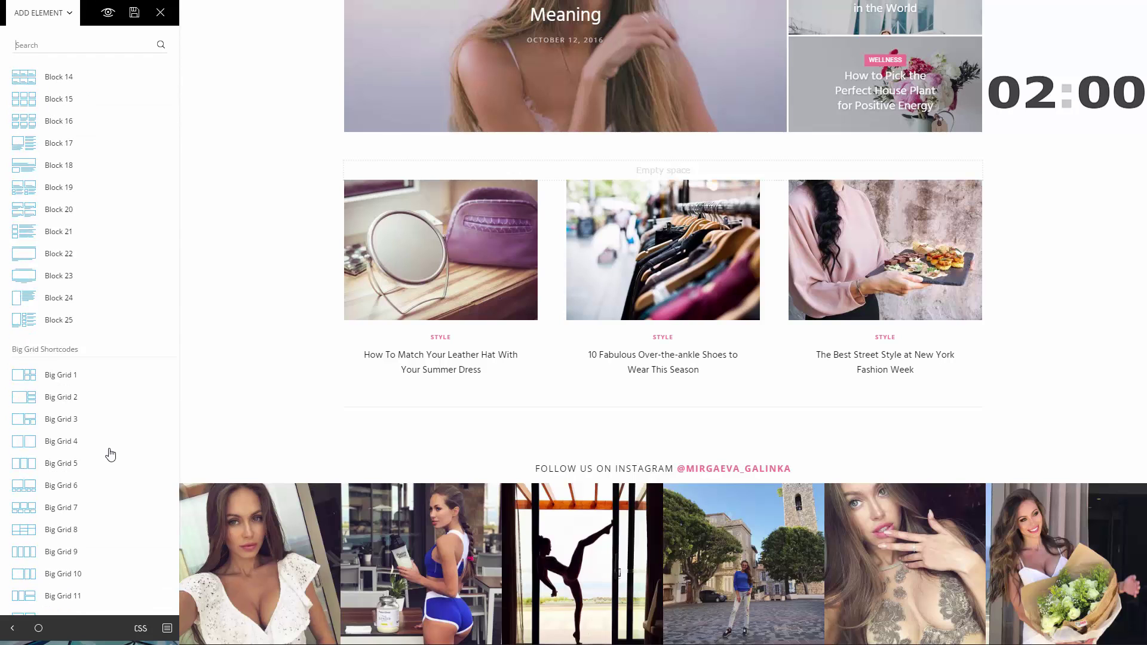
pyautogui.moveTo(98, 241); pyautogui.dragTo(511, 412)
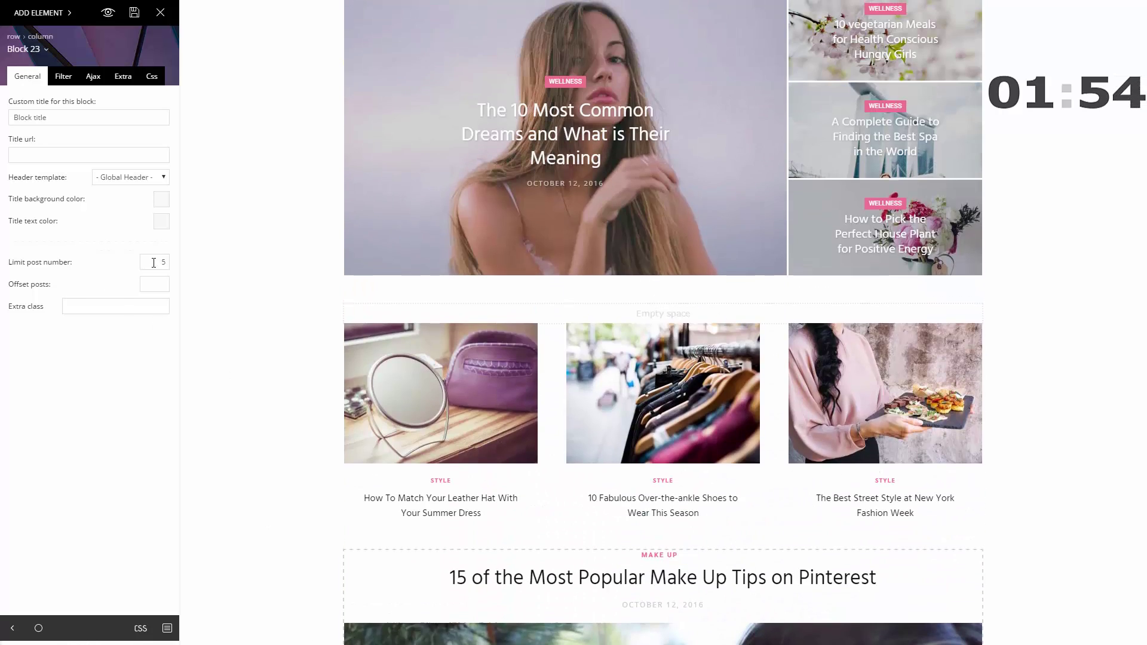
pyautogui.write('1')
pyautogui.scroll(-10, 281, 472)
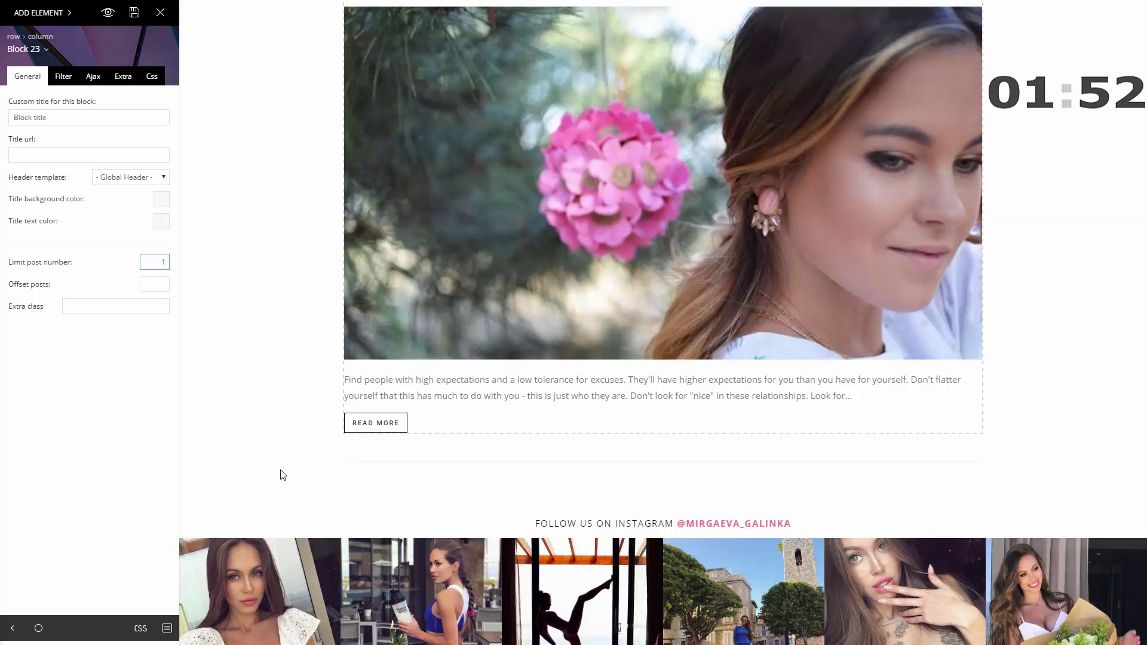
pyautogui.scroll(7, 279, 467)
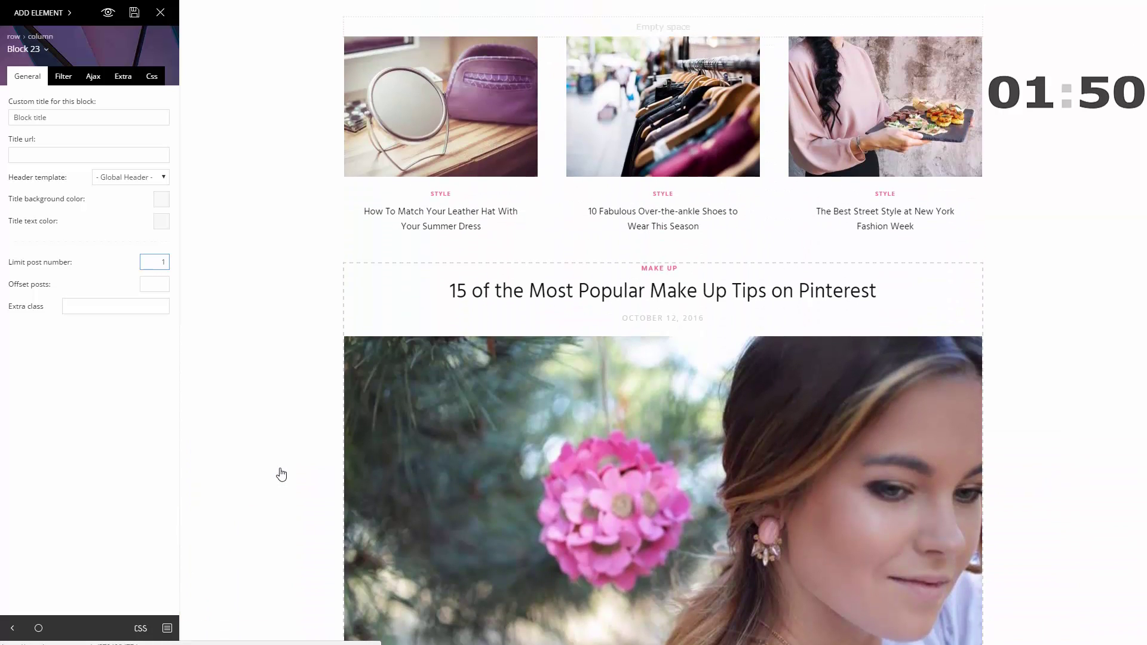
pyautogui.scroll(1, 282, 473)
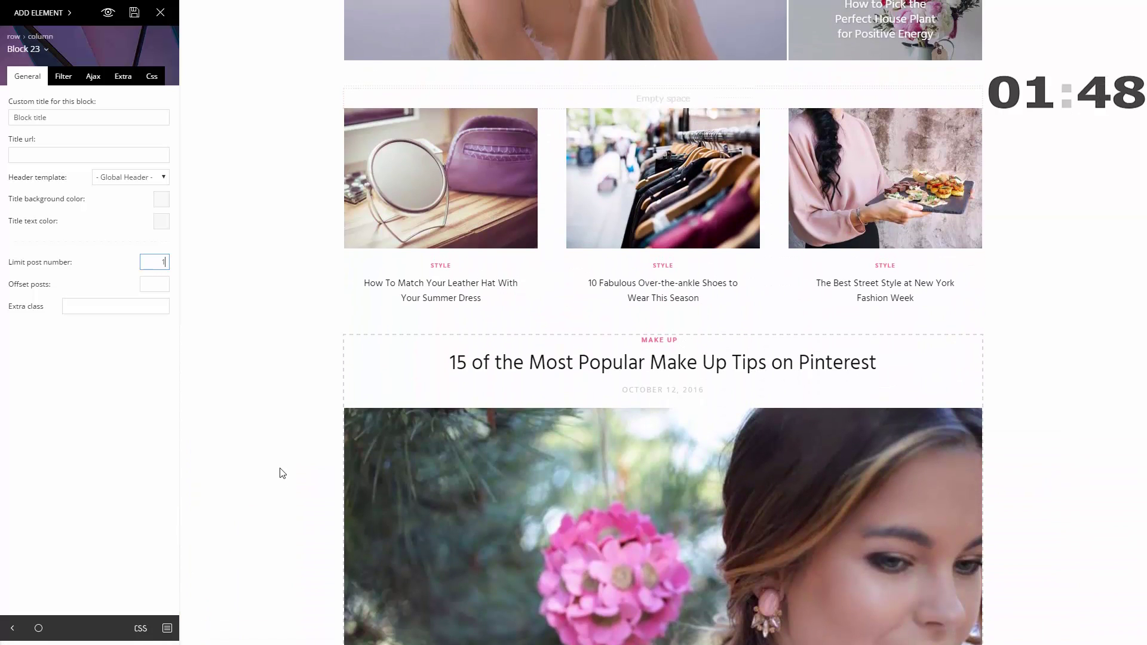
# - Split the Make Up post's row into 2/3 + 1/3 columns, keeping the block in the left column
pyautogui.scroll(-3, 281, 471)
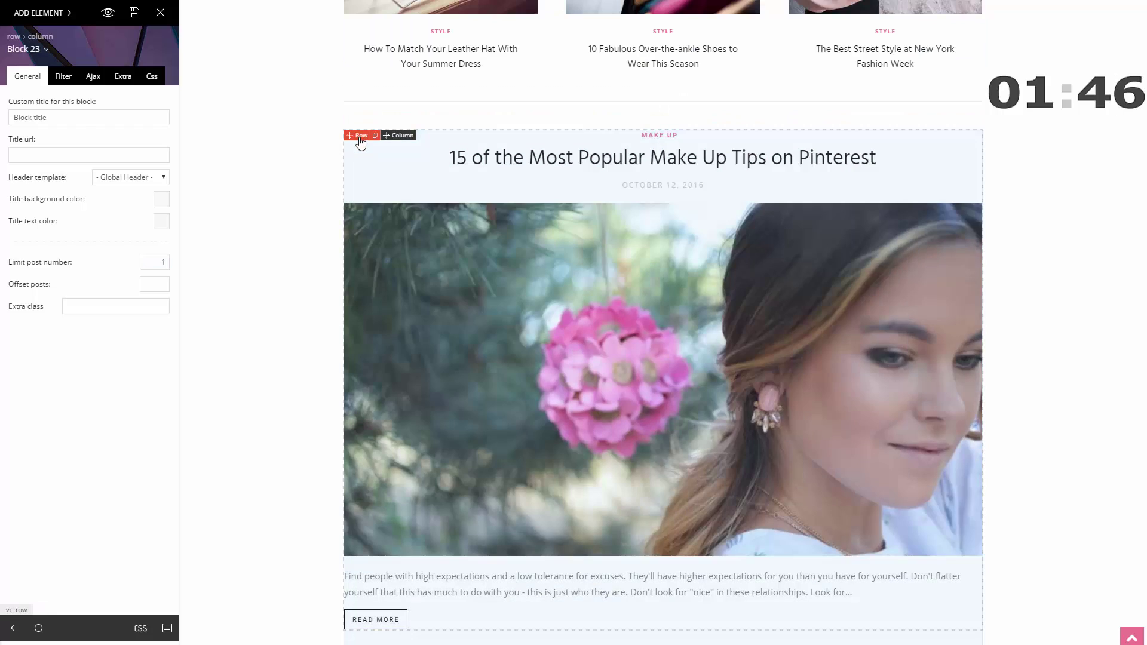
pyautogui.click(360, 140)
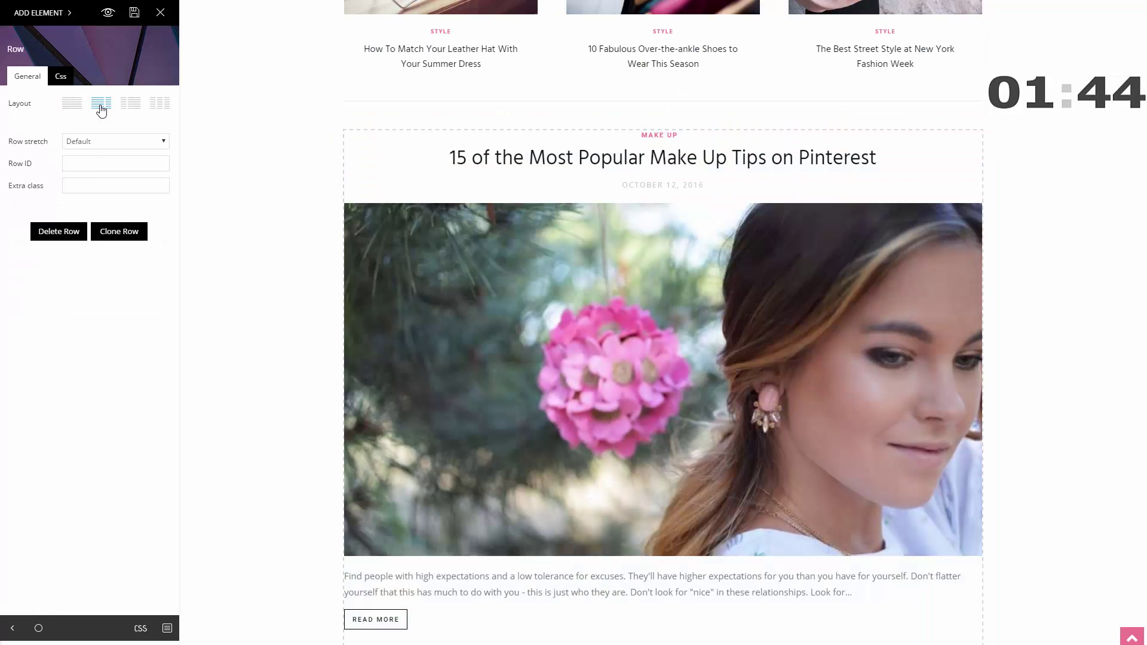
pyautogui.click(101, 105)
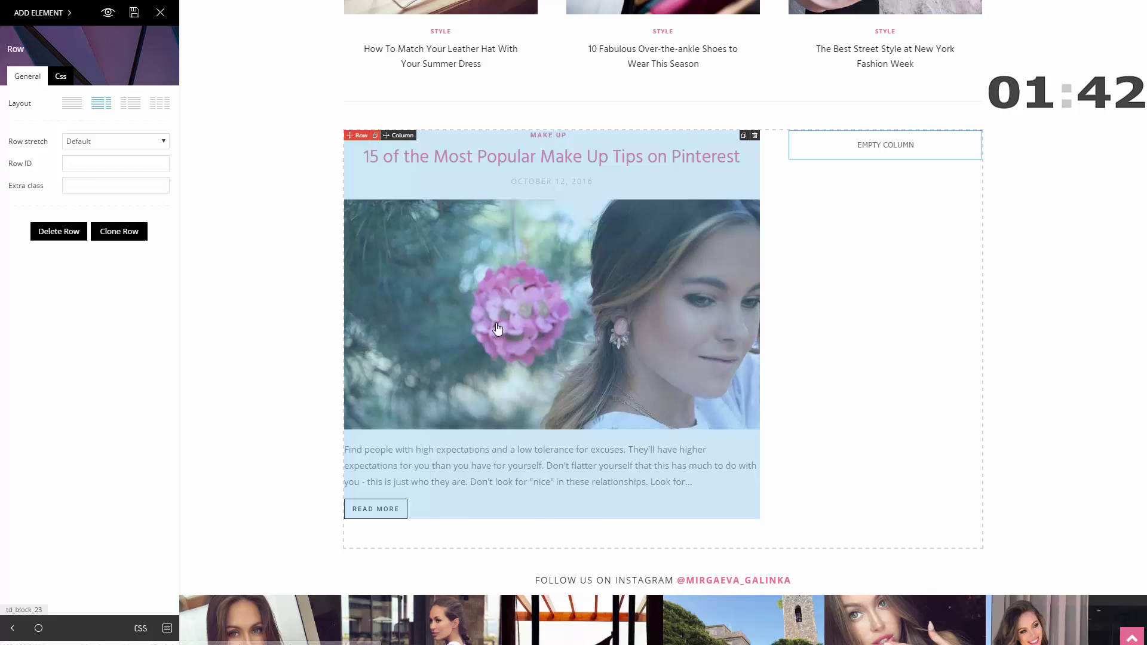
pyautogui.moveTo(370, 286); pyautogui.dragTo(885, 155)
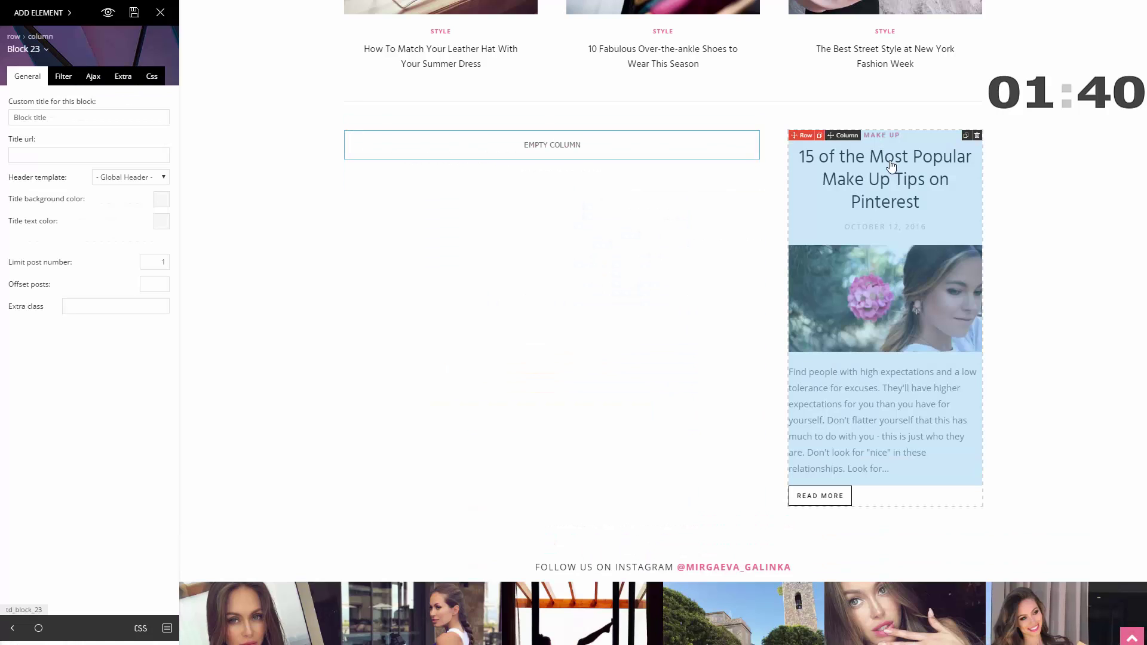
pyautogui.moveTo(741, 313); pyautogui.dragTo(554, 148)
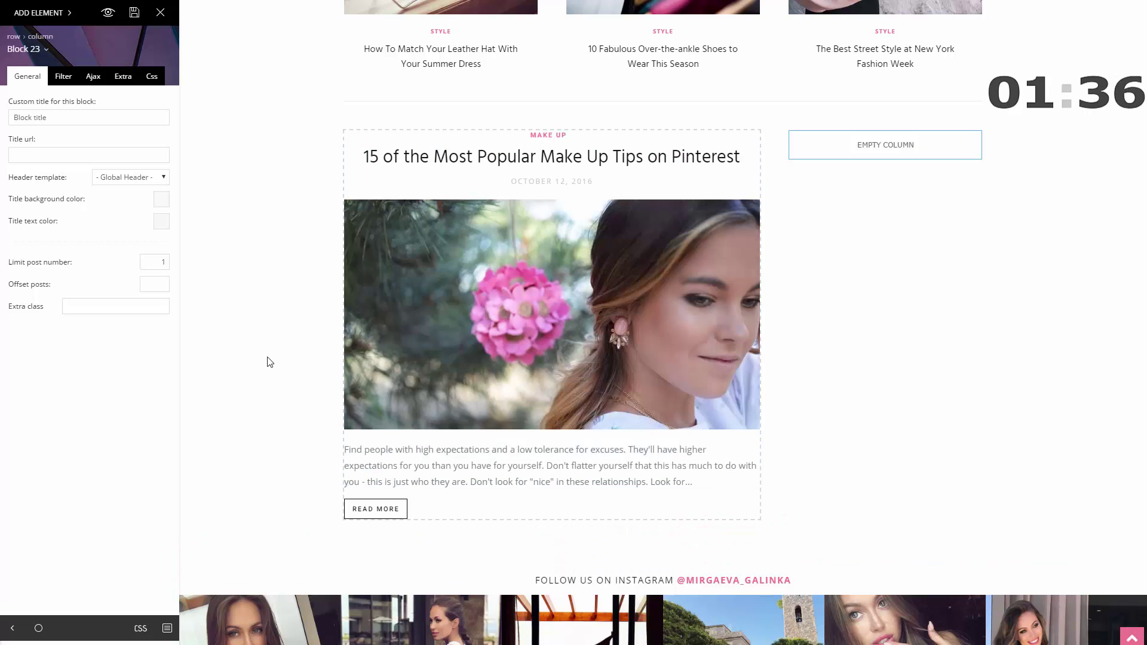
# - Place an Author box in the empty right column
pyautogui.click(39, 12)
pyautogui.scroll(-15, 72, 203)
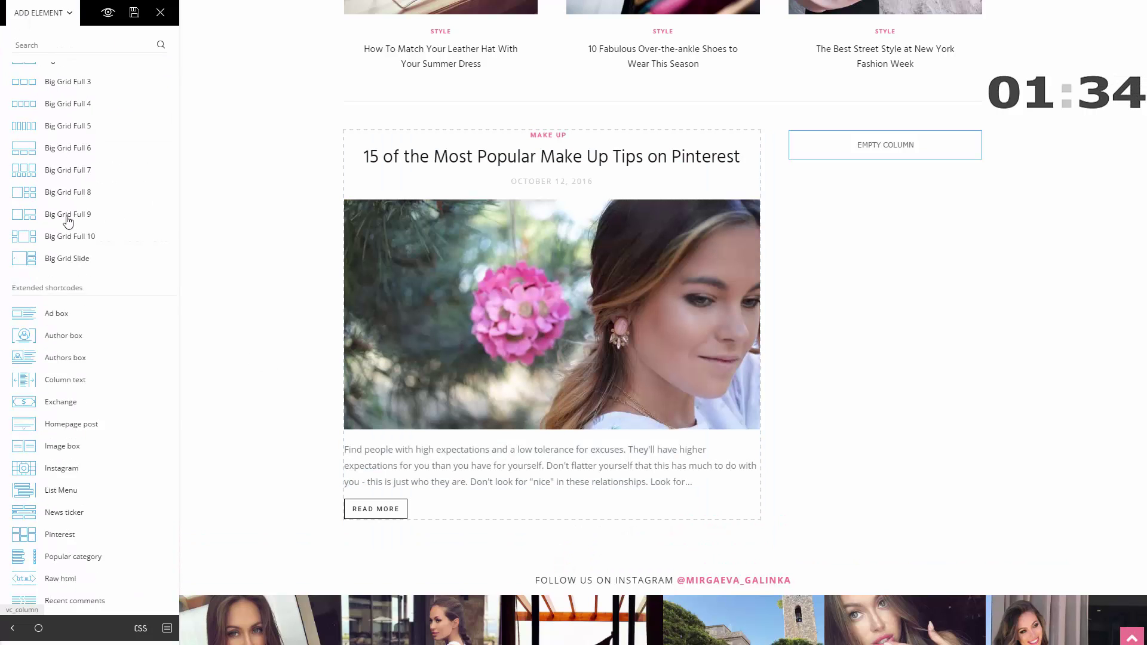
pyautogui.moveTo(58, 106); pyautogui.dragTo(889, 120)
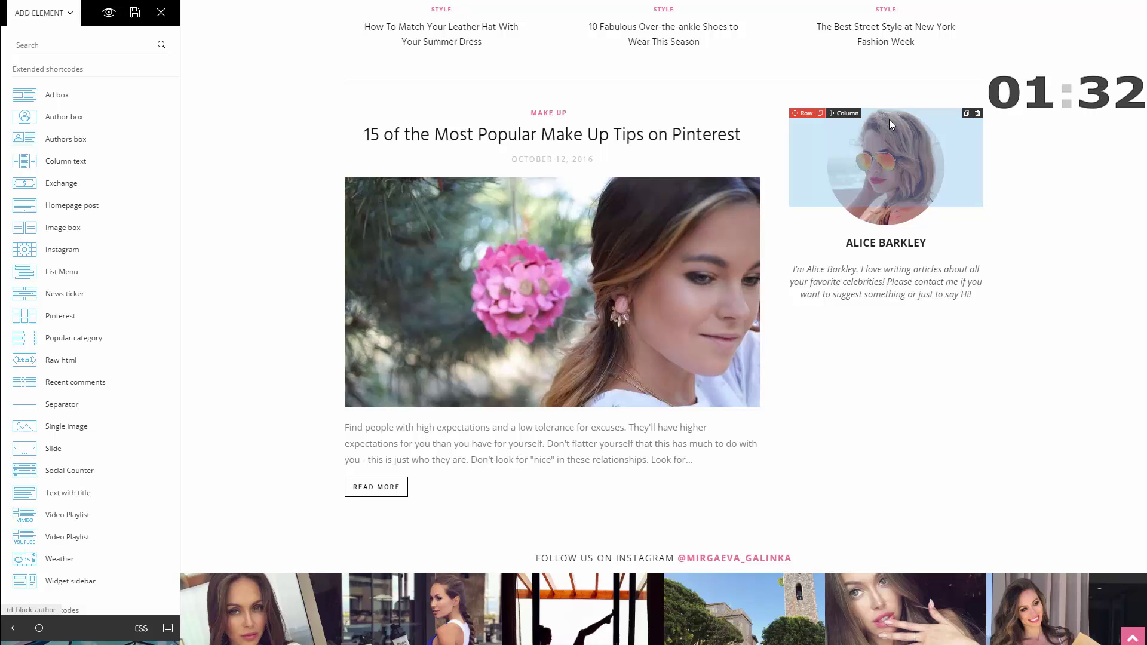
pyautogui.click(920, 265)
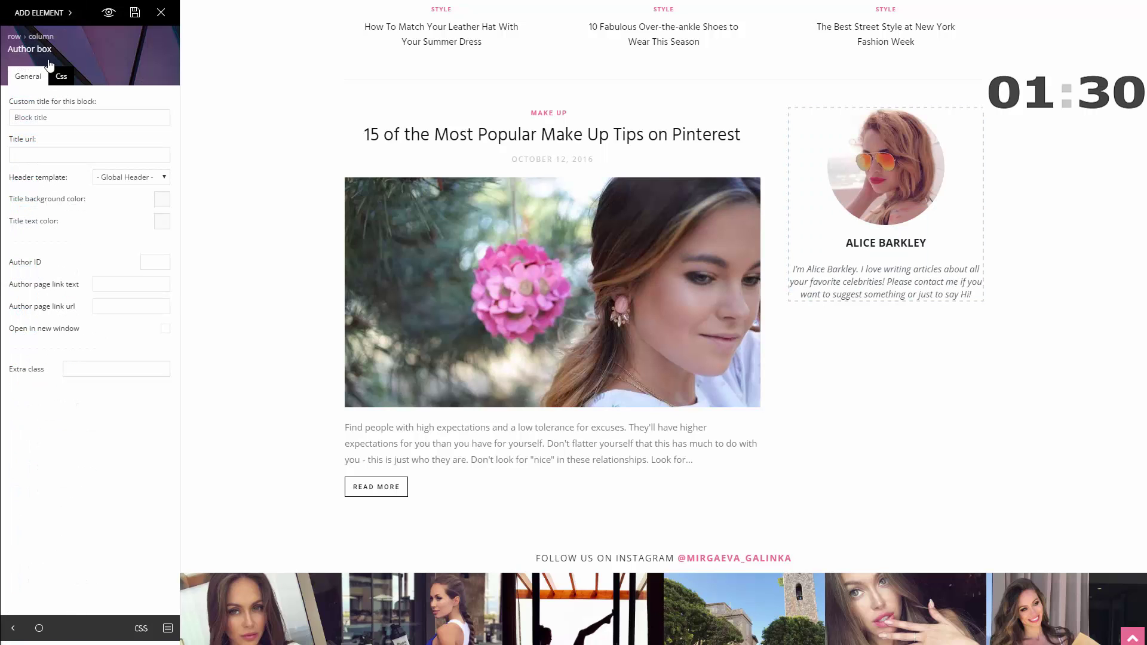
# - Give the author box 25 padding on all sides
pyautogui.click(61, 77)
pyautogui.click(89, 169)
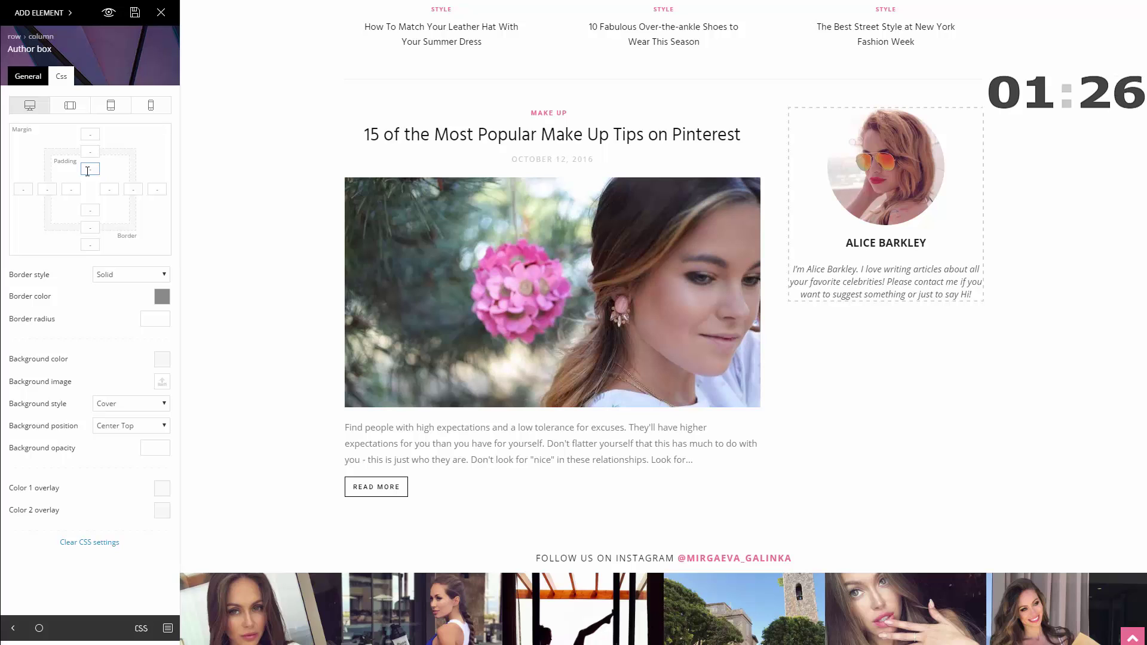
pyautogui.write('25')
pyautogui.press('Tab')
pyautogui.write('25')
pyautogui.click(88, 210)
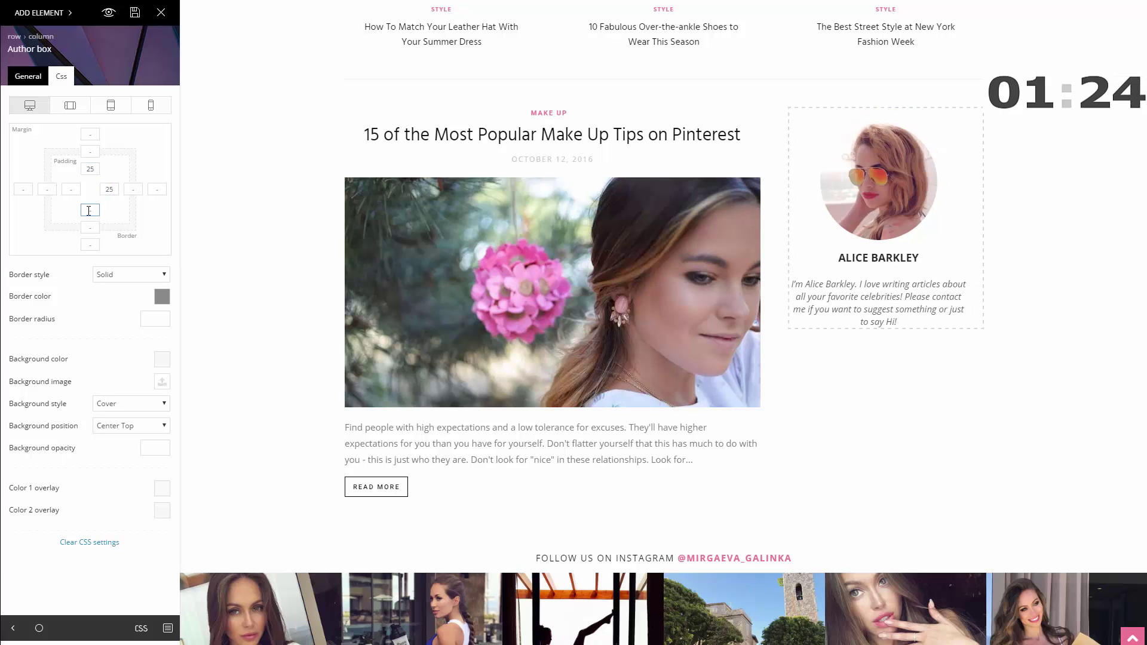
pyautogui.click(70, 189)
pyautogui.write('25')
# - Give the author box a 2-wide dashed border in light grey #ddd
pyautogui.press('Tab')
pyautogui.write('2')
pyautogui.press('Tab')
pyautogui.write('2')
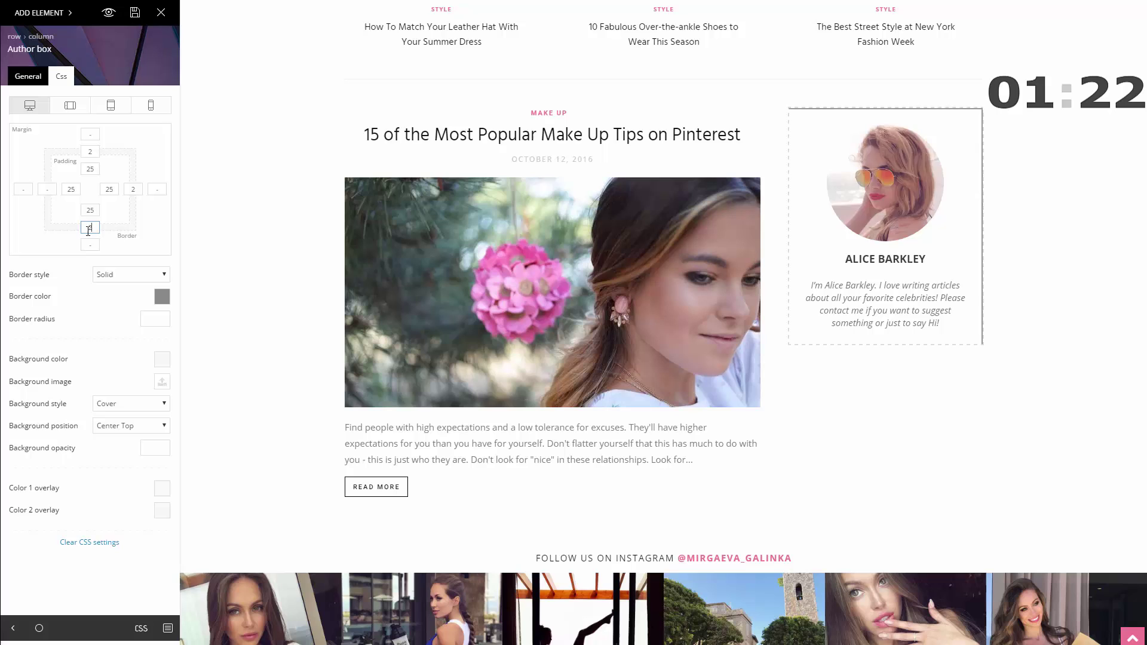
pyautogui.press('Tab')
pyautogui.write('2')
pyautogui.click(130, 274)
pyautogui.click(136, 311)
pyautogui.click(162, 297)
pyautogui.write('#ddd')
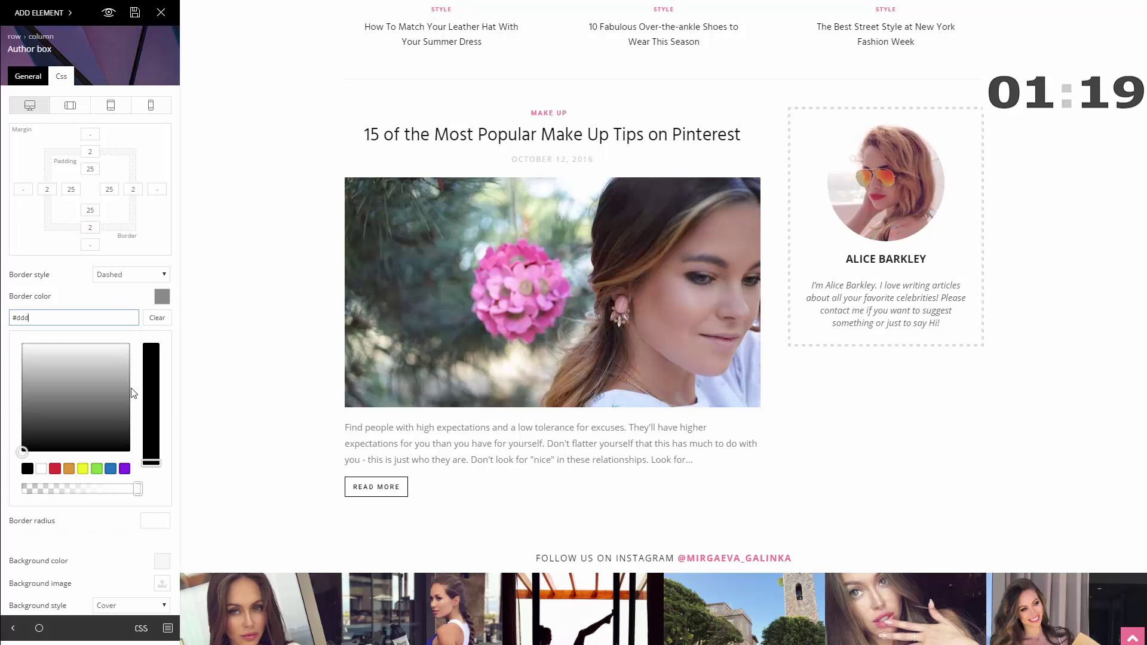
pyautogui.click(89, 568)
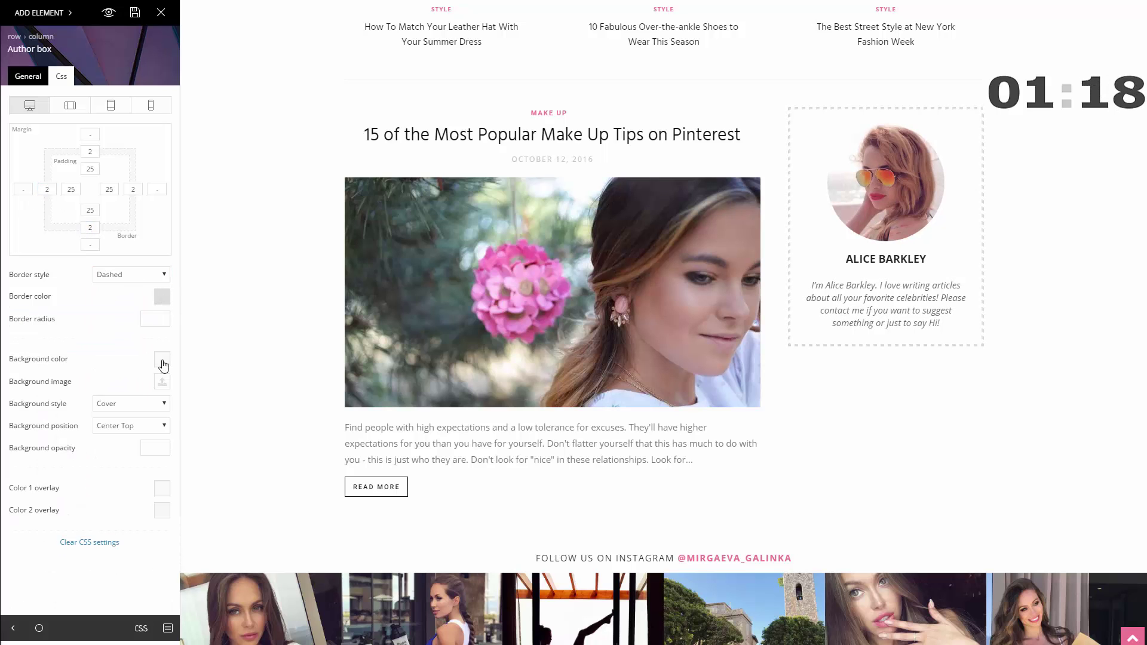
# - Set the author box background to beige #fcf4e8
pyautogui.click(162, 359)
pyautogui.write('#fc')
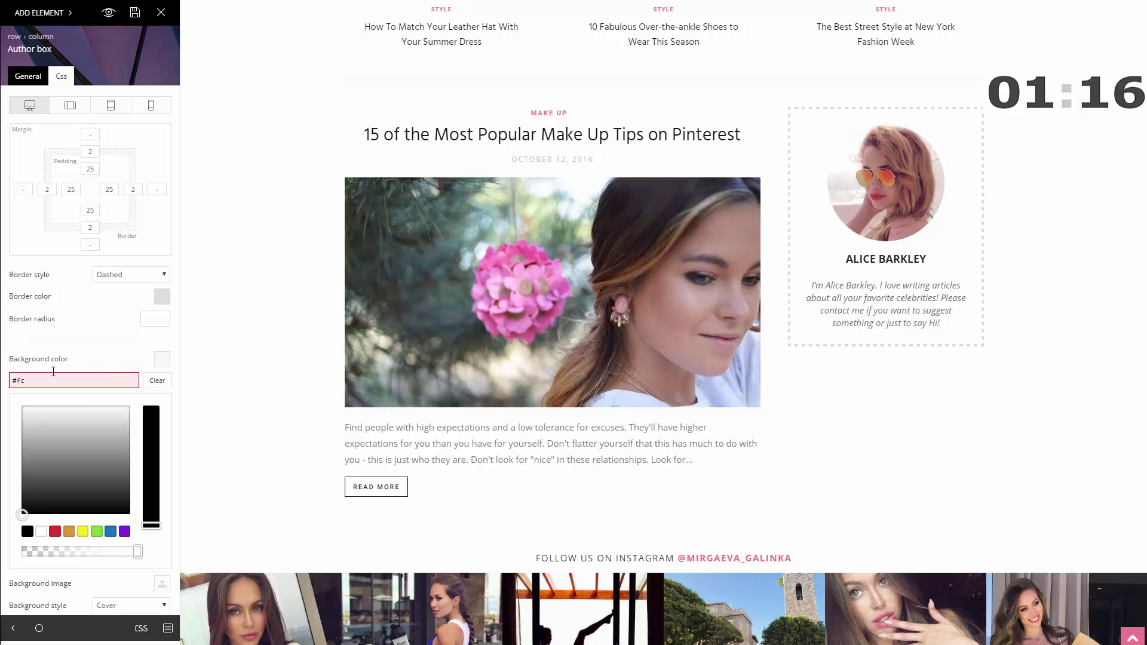
pyautogui.write('f4e8')
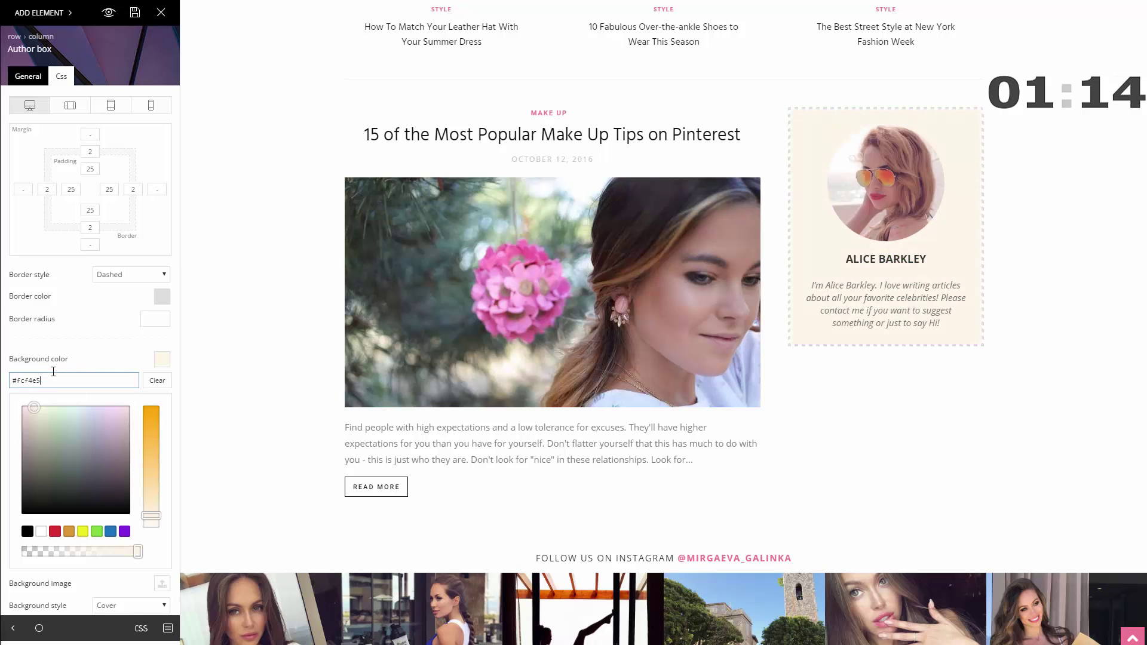
pyautogui.press('Escape')
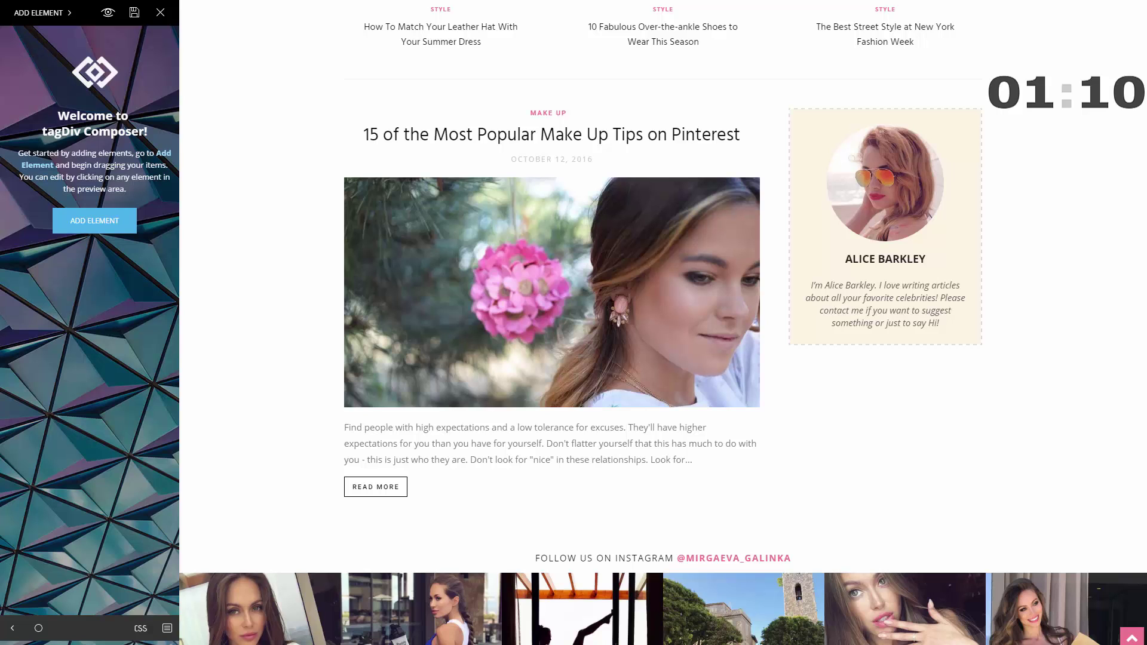
# - Preview the page at tablet landscape, mobile and tablet portrait widths, then return to desktop
pyautogui.click(886, 227)
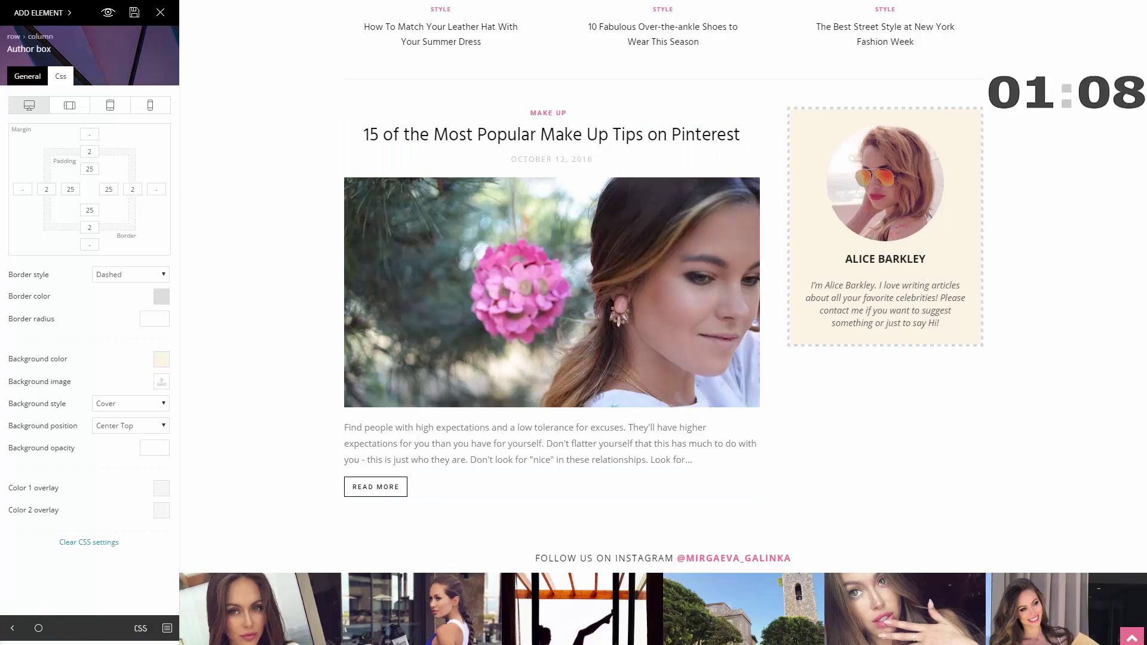
pyautogui.click(69, 107)
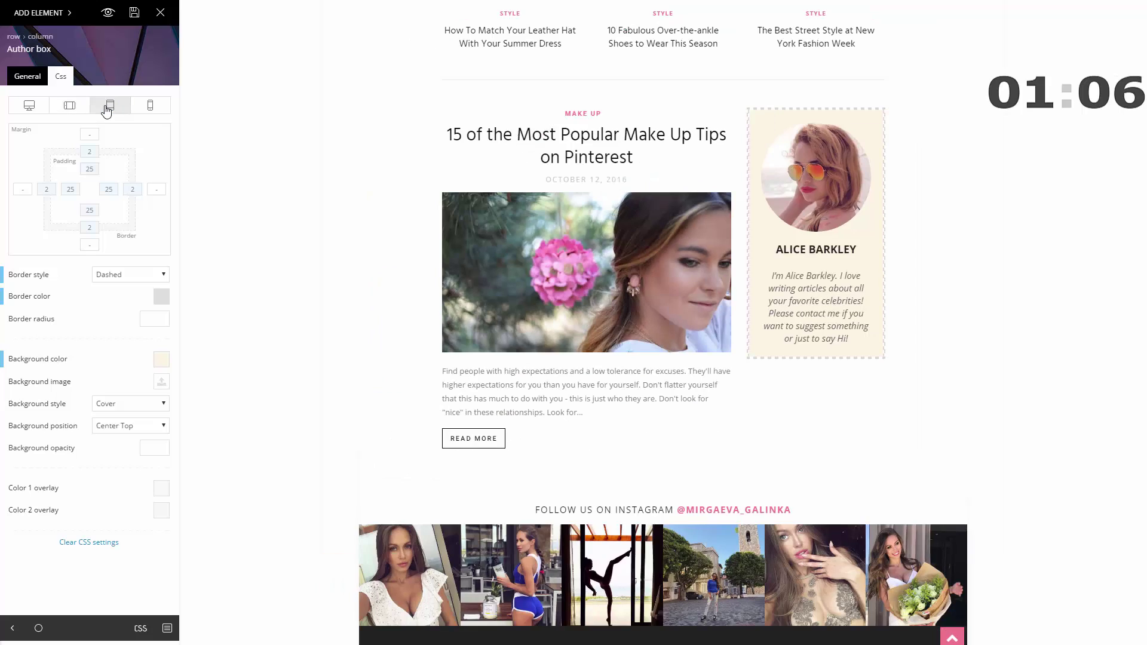
pyautogui.click(150, 106)
pyautogui.click(110, 107)
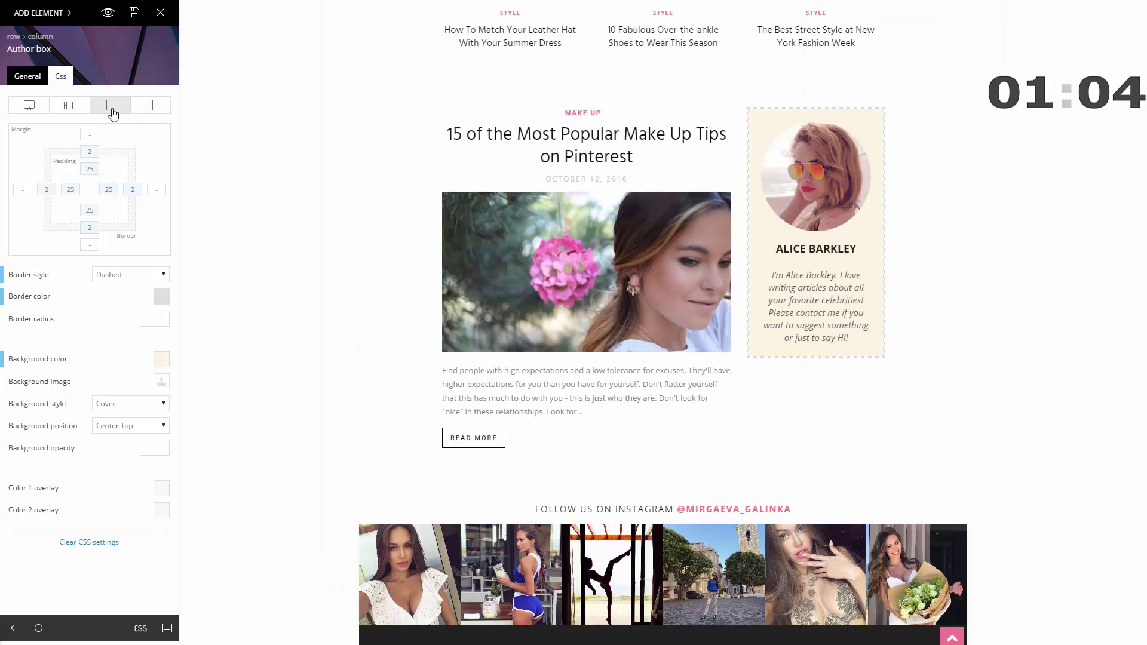
pyautogui.click(69, 107)
pyautogui.click(29, 107)
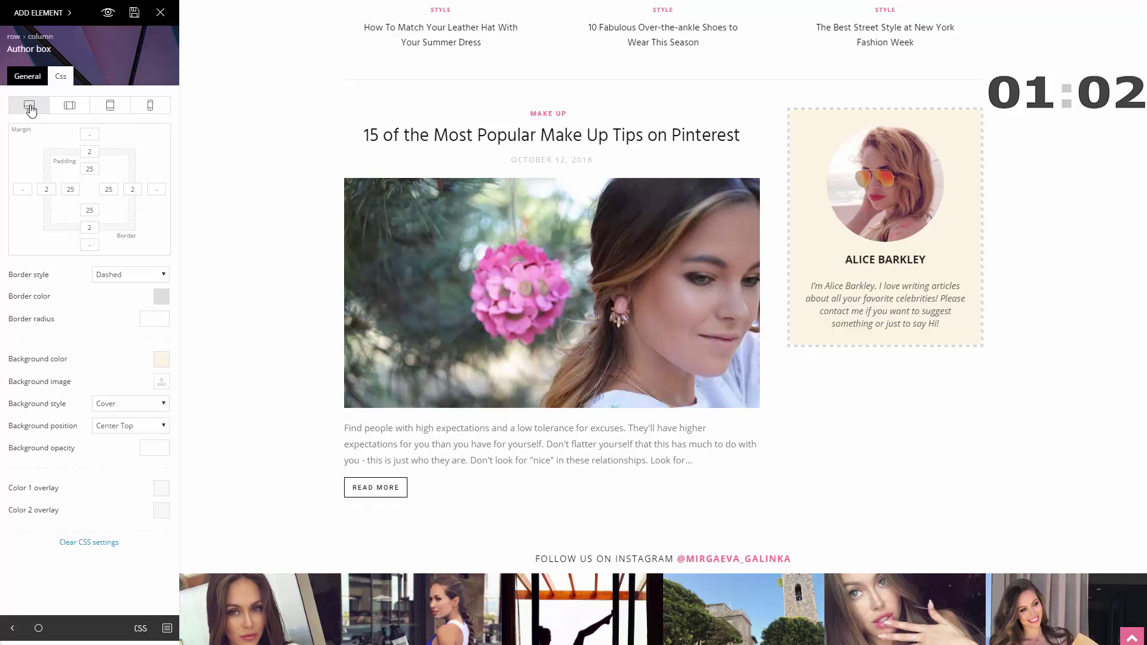
# - Place a Social Counter below the author box with id 'cnn' for Facebook, Twitter, YouTube and Instagram
pyautogui.click(39, 12)
pyautogui.moveTo(56, 157); pyautogui.dragTo(884, 359)
pyautogui.click(104, 302)
pyautogui.write('cnn')
pyautogui.click(105, 437)
pyautogui.write('cnn')
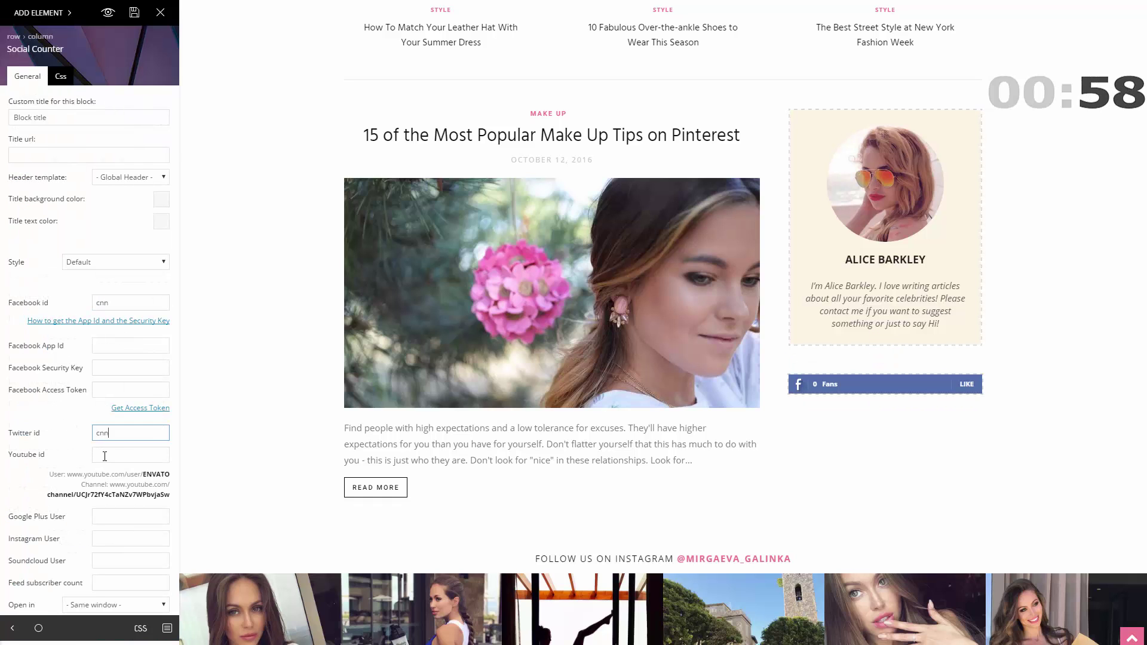
pyautogui.click(104, 456)
pyautogui.write('cnn')
pyautogui.click(110, 540)
pyautogui.write('cnn')
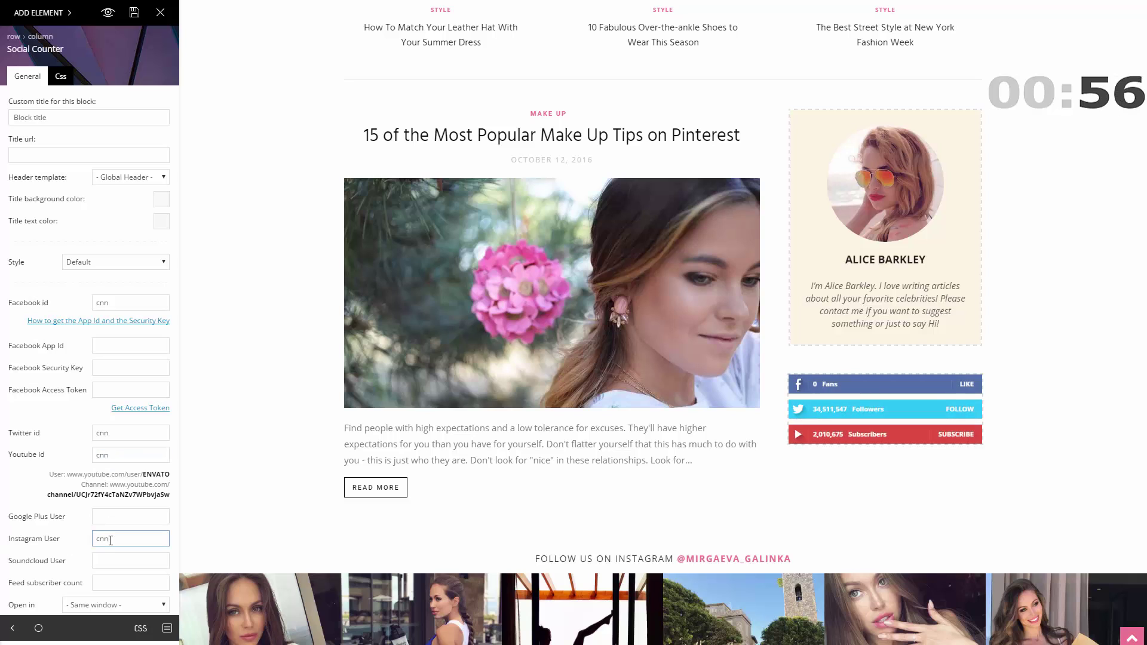
# - Set the social counter style to Style 9 - Colored circles
pyautogui.click(116, 262)
pyautogui.click(124, 380)
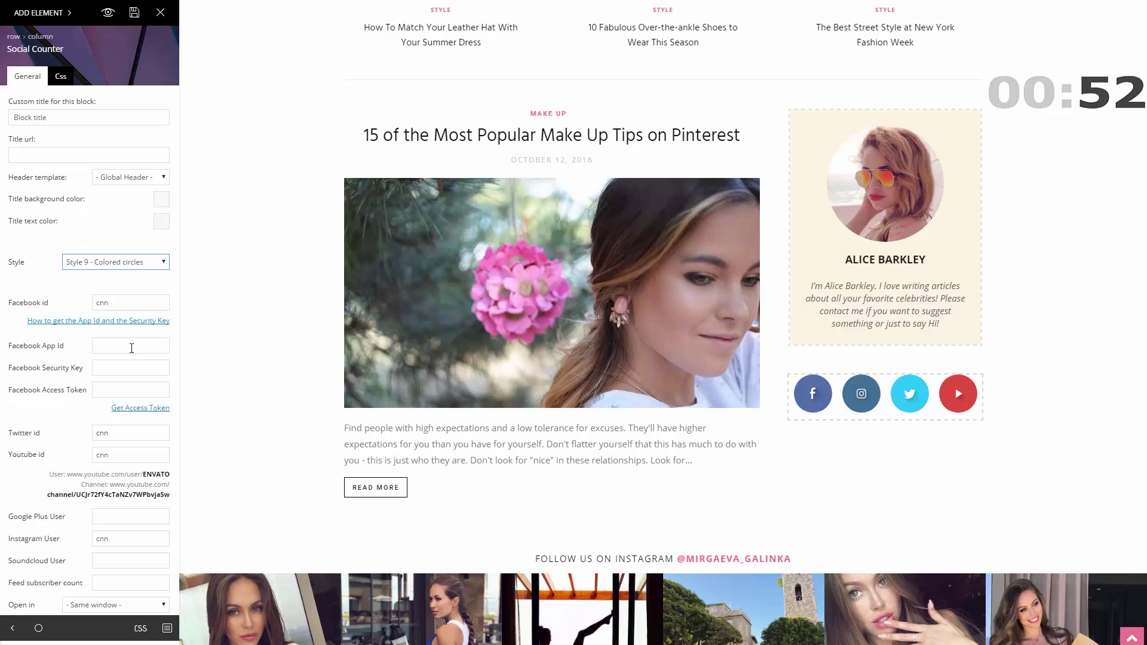
pyautogui.click(32, 18)
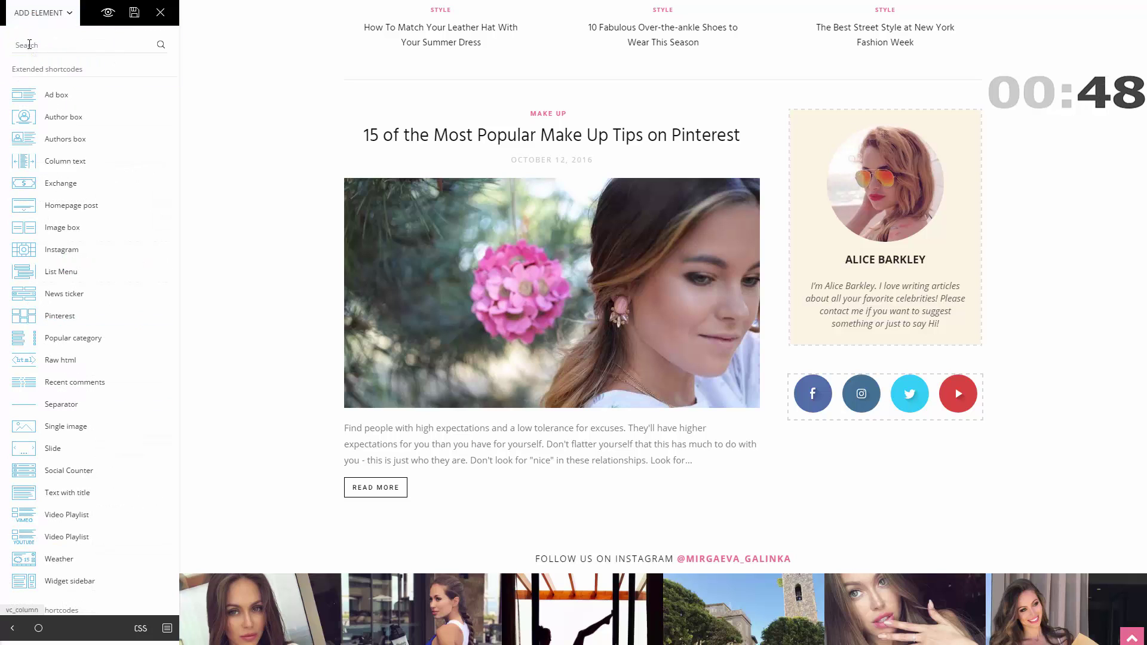
# - Place Block 7 below the social icons and title it LATEST POSTS
pyautogui.write('BLOCK')
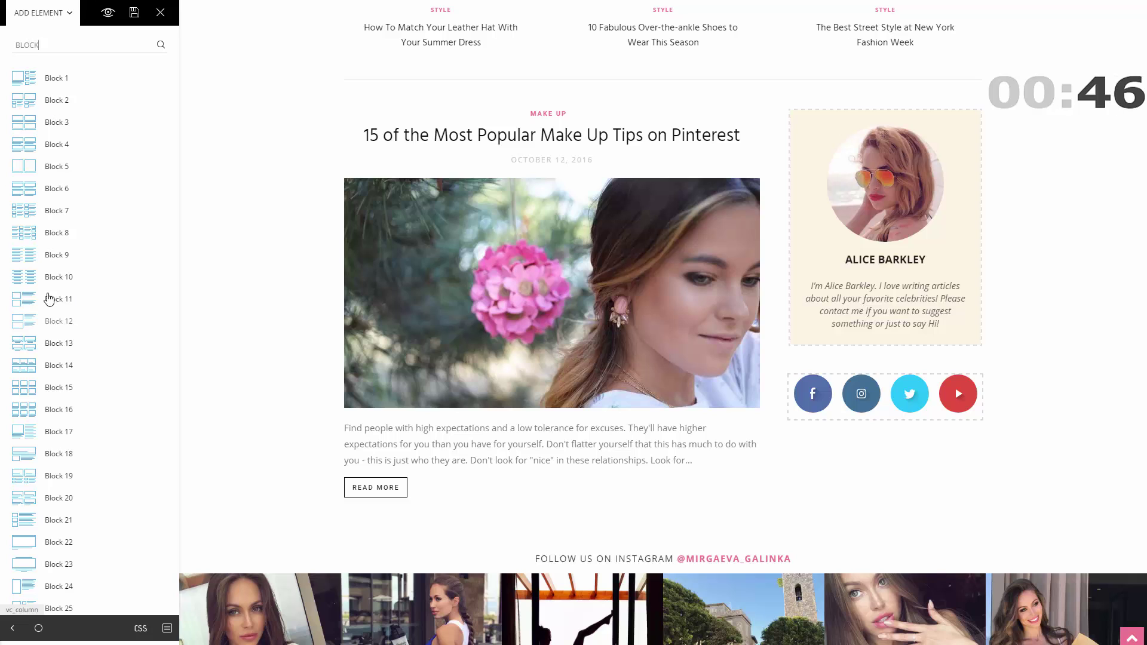
pyautogui.moveTo(37, 214); pyautogui.dragTo(889, 466)
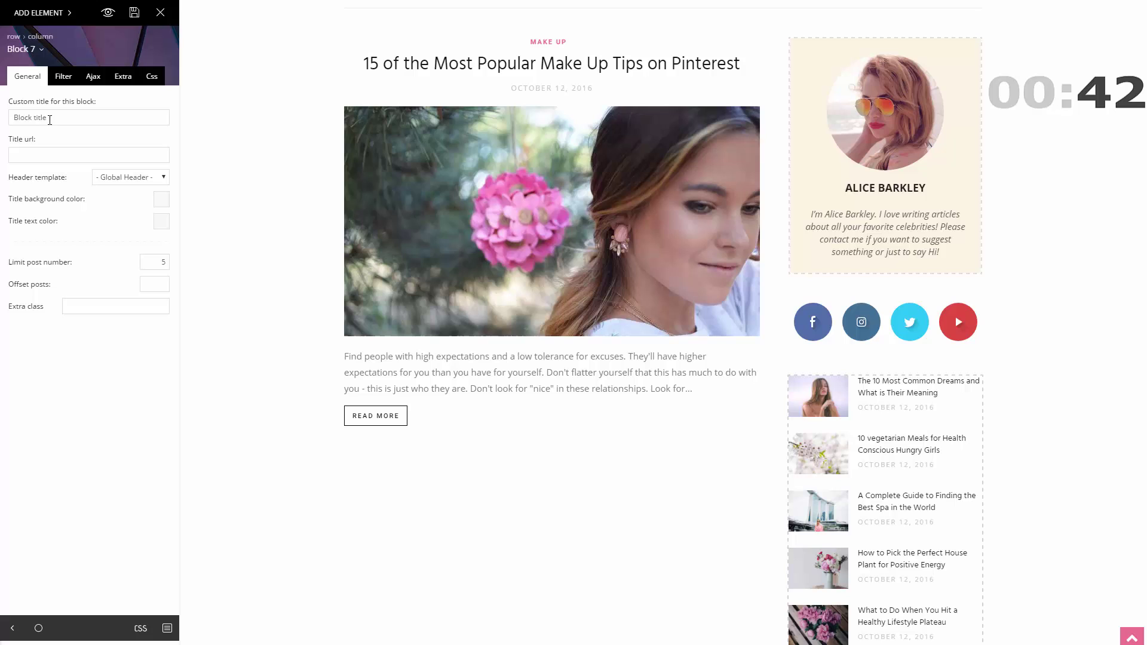
pyautogui.moveTo(56, 118); pyautogui.dragTo(2, 117)
pyautogui.write('LATEST POSTS')
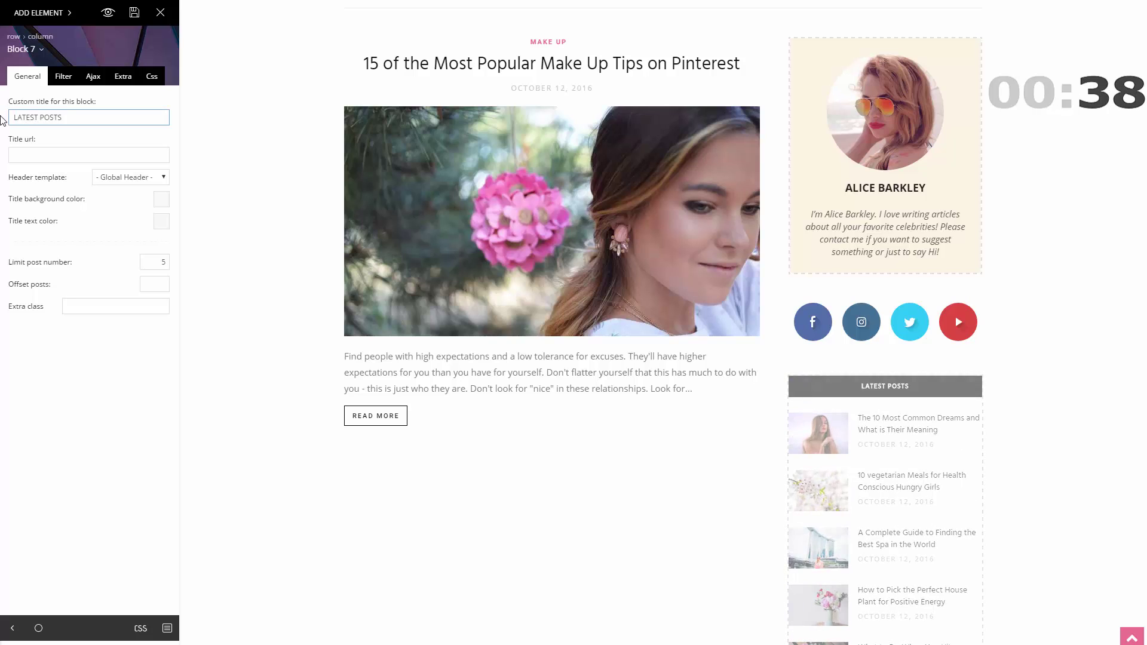
pyautogui.scroll(-3, 956, 536)
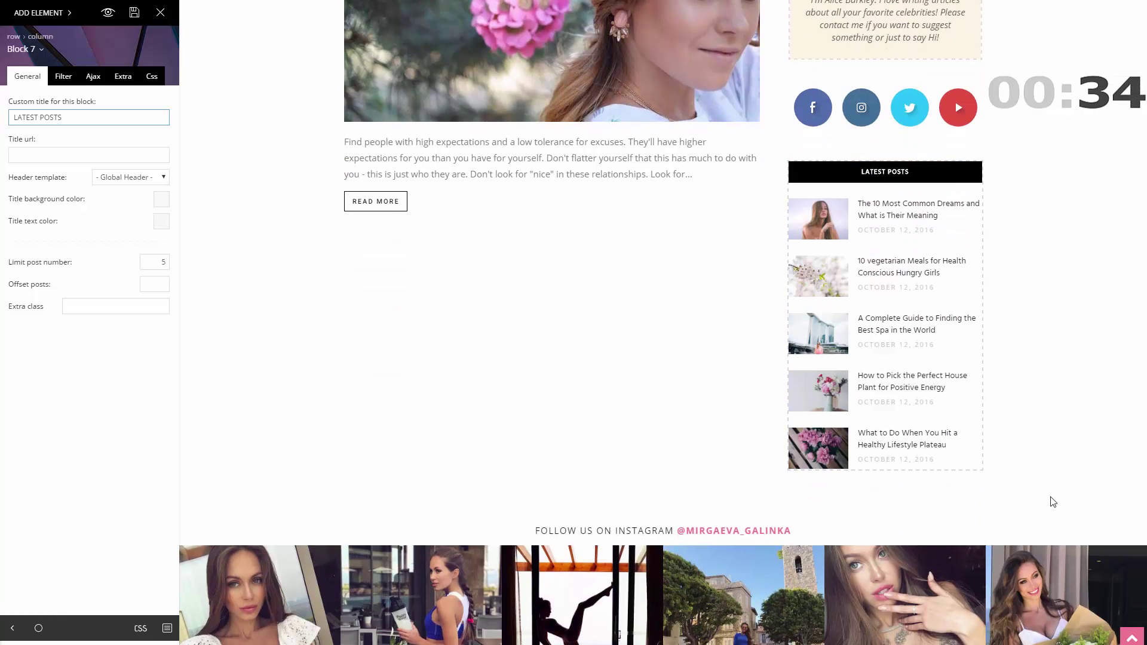
pyautogui.scroll(1, 1053, 502)
pyautogui.scroll(1, 1052, 502)
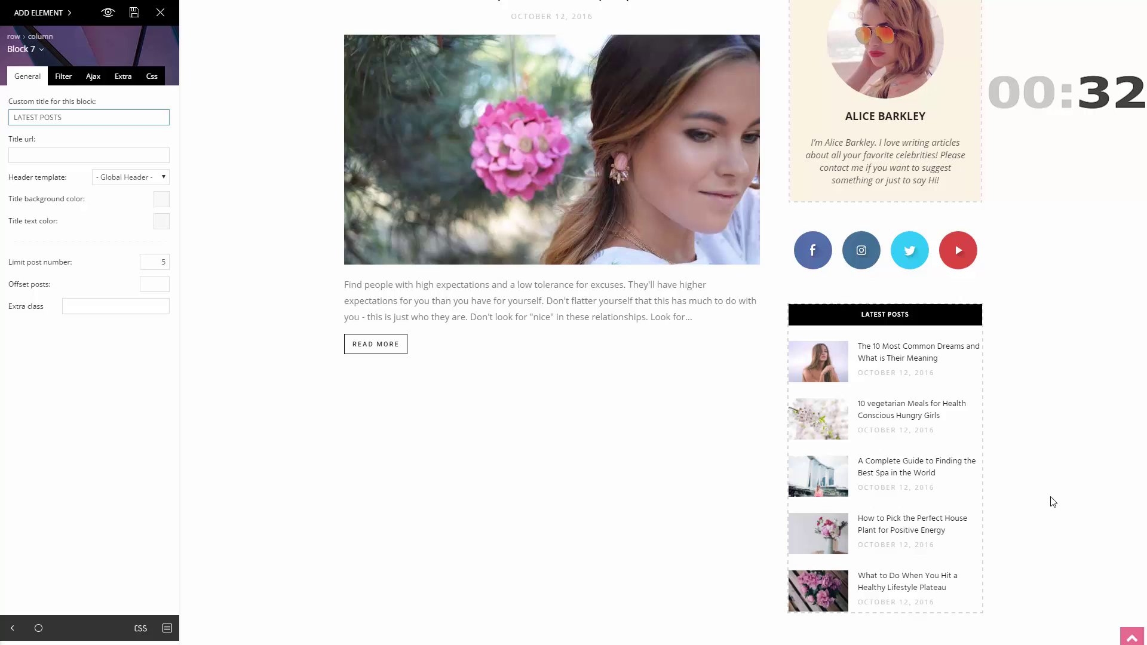
# - Add Block 12 under the Make Up article to list Fashion posts
pyautogui.click(33, 13)
pyautogui.moveTo(26, 264); pyautogui.dragTo(397, 376)
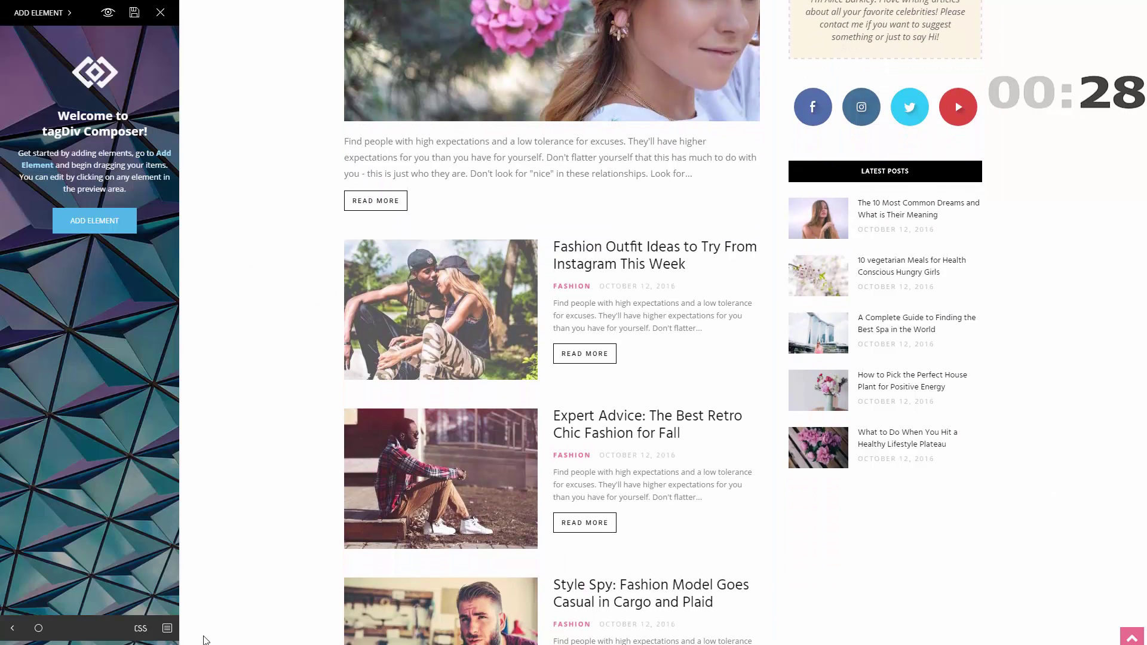
pyautogui.scroll(-9, 203, 640)
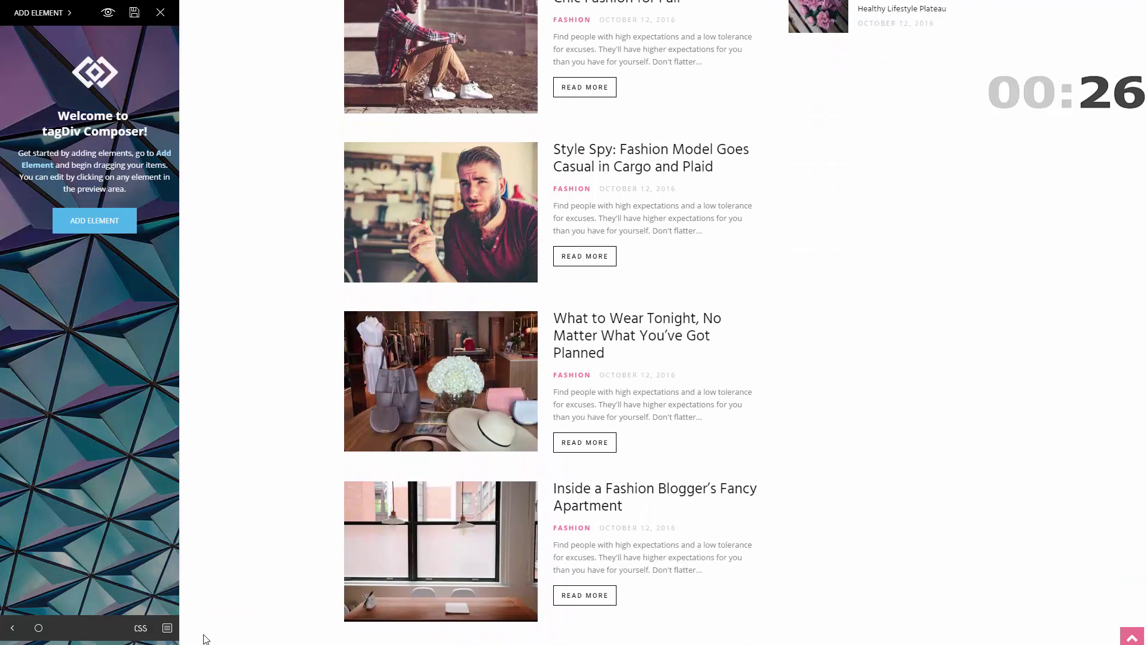
pyautogui.scroll(2, 203, 640)
# - Drop an Instagram block below Latest Posts and title it 'instagram'
pyautogui.click(39, 13)
pyautogui.click(19, 45)
pyautogui.write('insta')
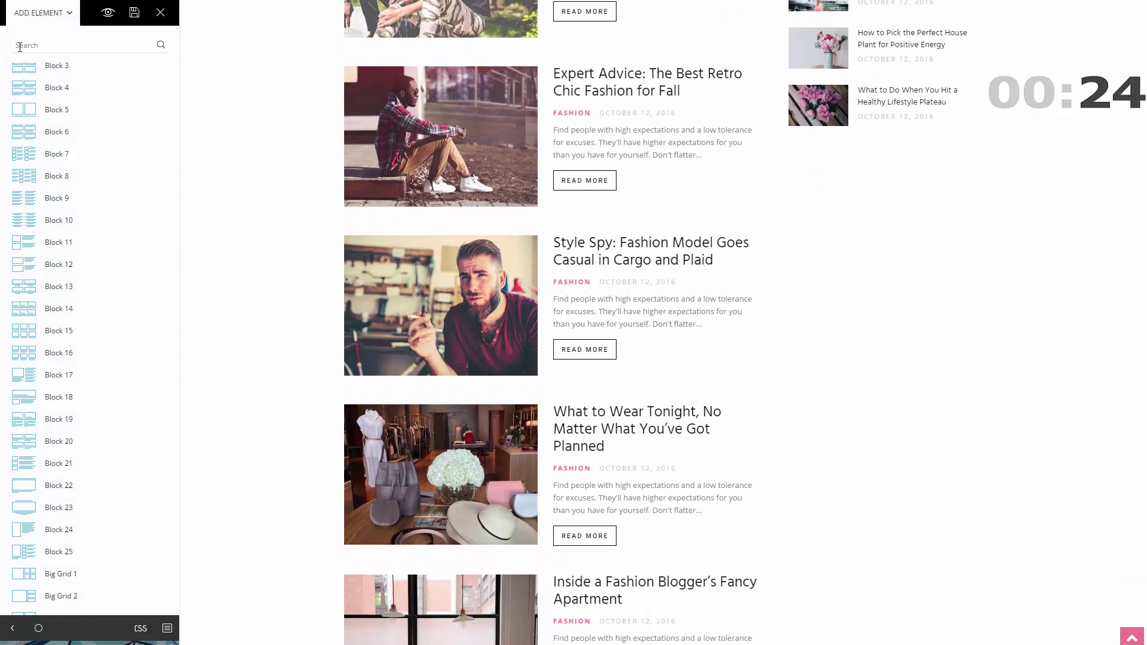
pyautogui.moveTo(60, 106); pyautogui.dragTo(933, 199)
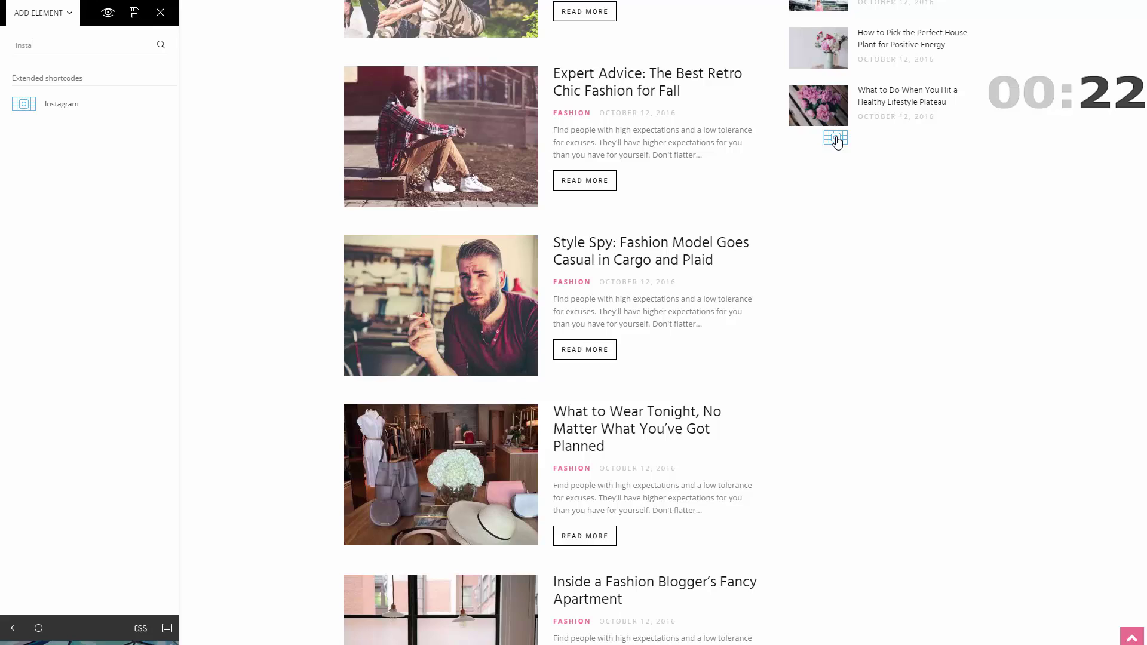
pyautogui.moveTo(837, 141); pyautogui.dragTo(836, 142)
pyautogui.click(33, 123)
pyautogui.write('instagram')
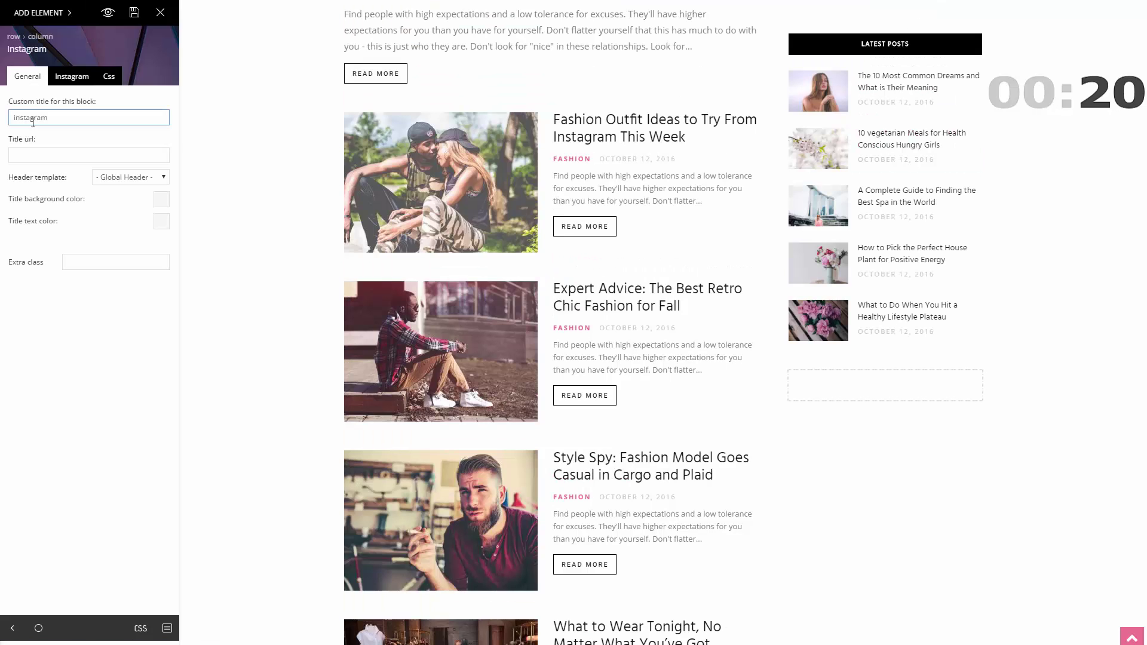
# - Paste the blog's Instagram account ID, switch the profile header off, and choose the number of rows
pyautogui.click(80, 78)
pyautogui.click(45, 118)
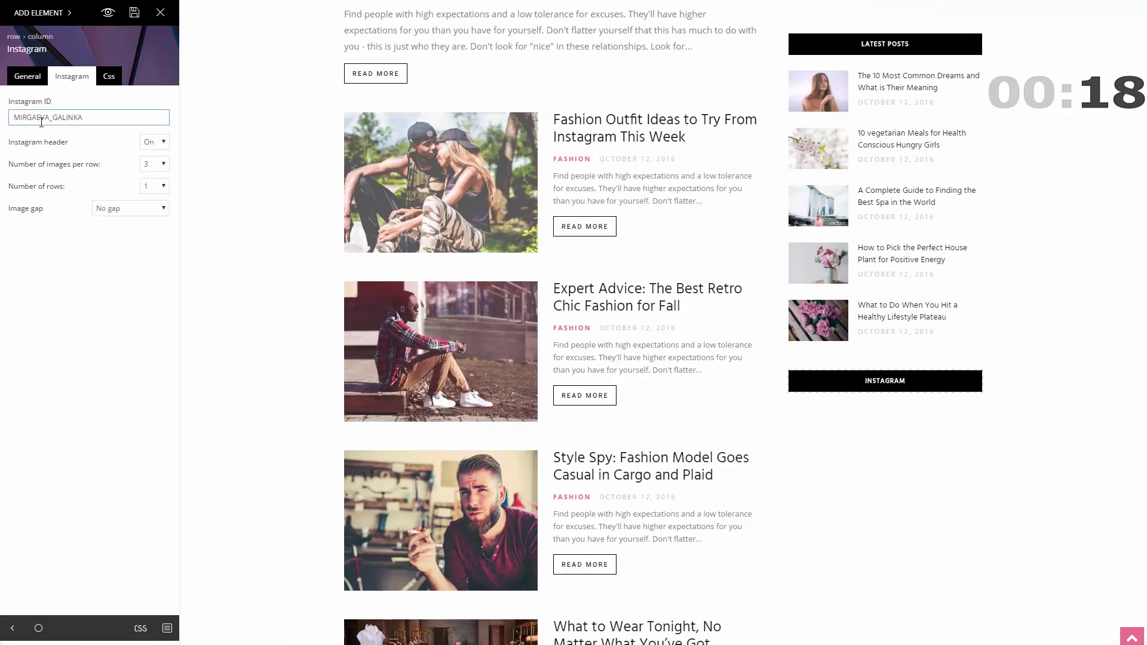
pyautogui.click(157, 143)
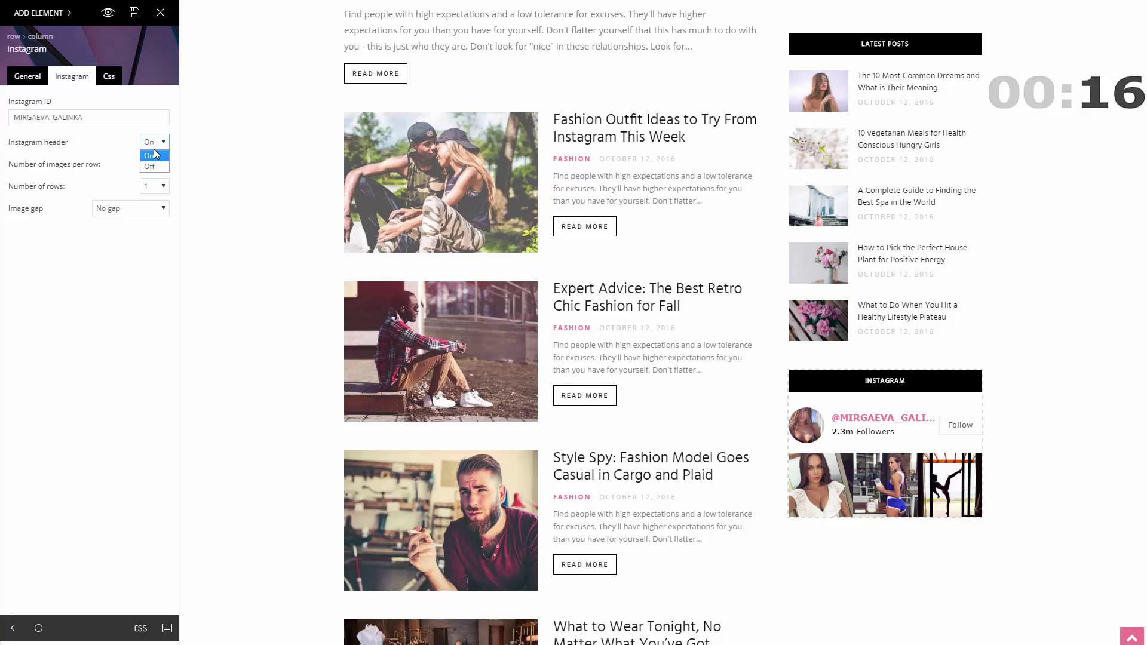
pyautogui.click(147, 186)
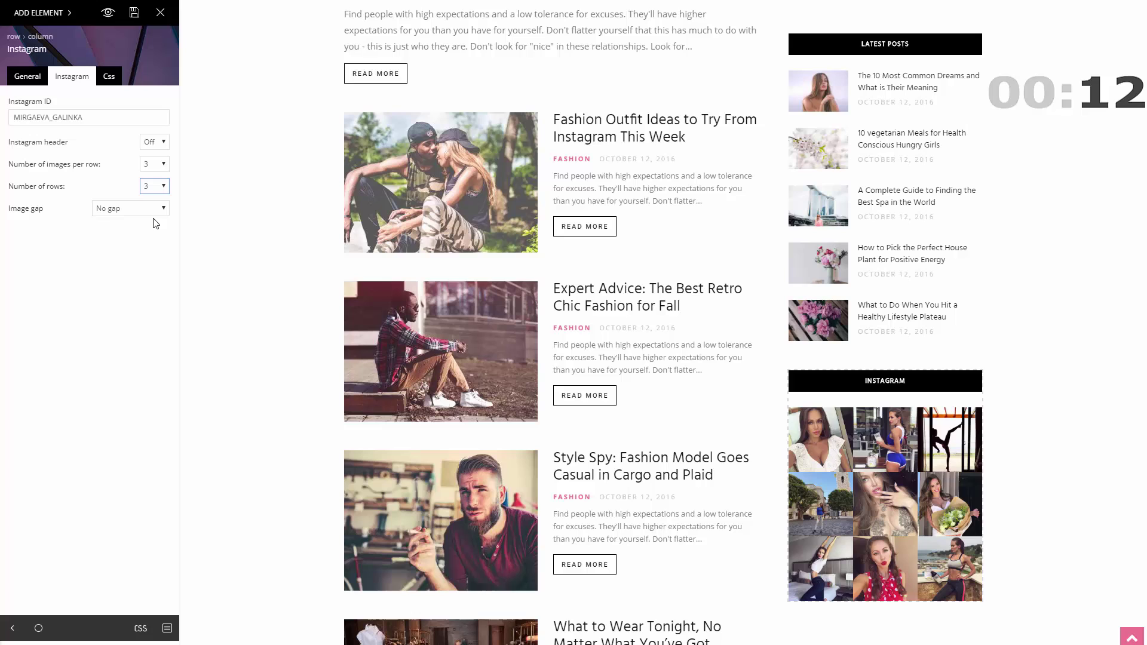
# - Find the Popular category element via 'pop', place it below the Instagram grid, then save
pyautogui.click(212, 358)
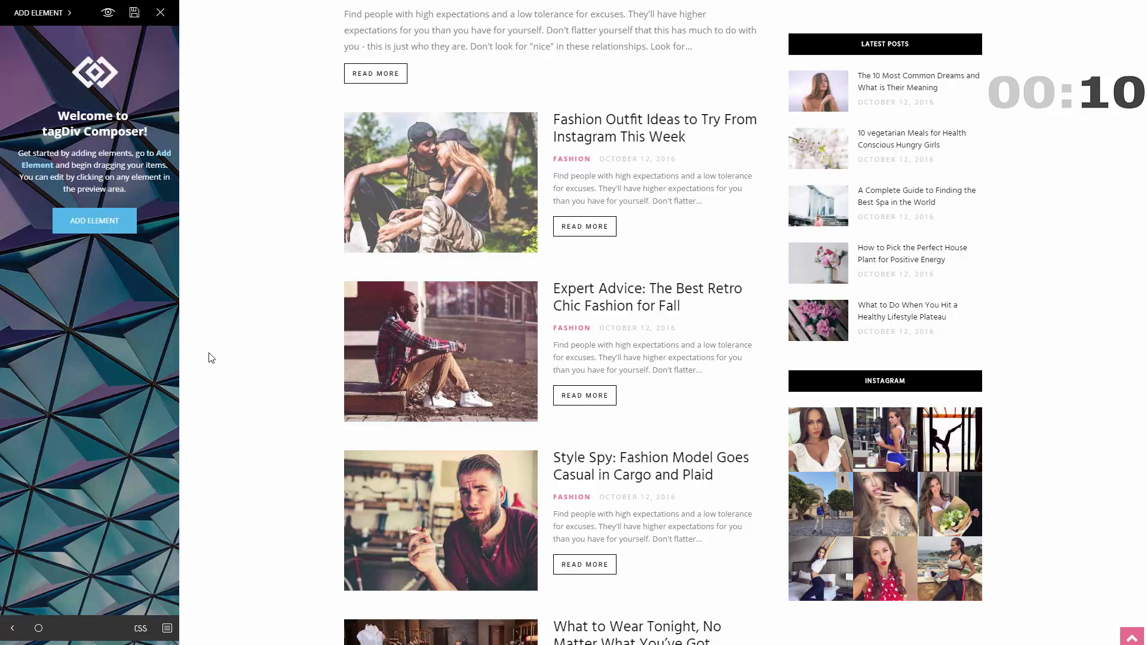
pyautogui.scroll(-3, 215, 370)
pyautogui.click(37, 13)
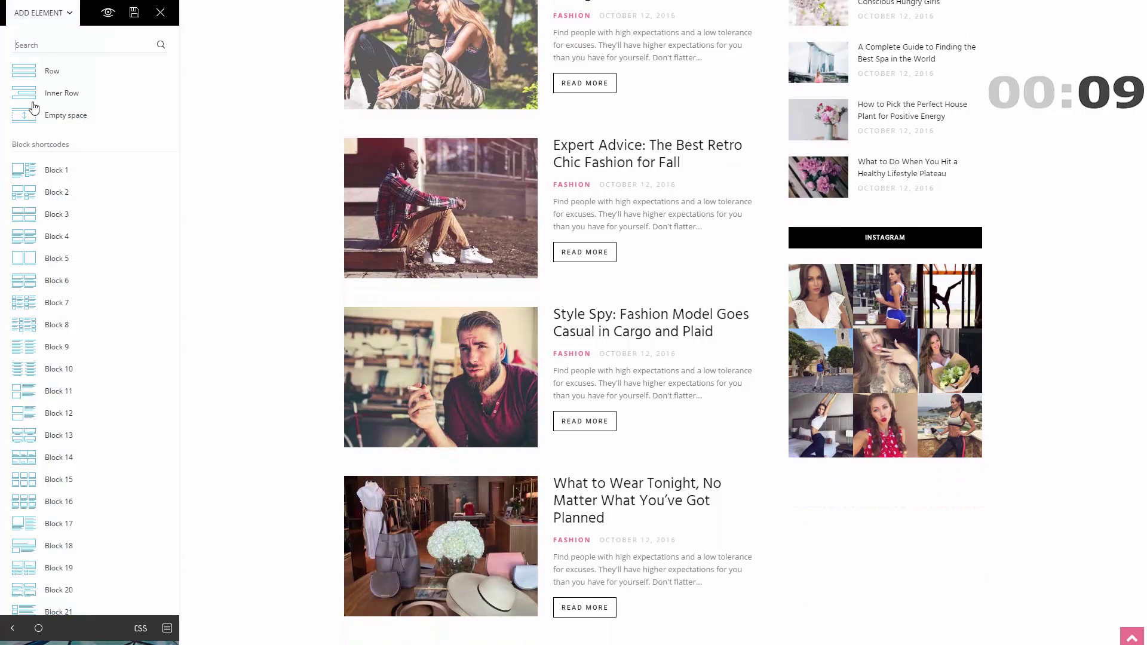
pyautogui.click(45, 46)
pyautogui.write('pop')
pyautogui.moveTo(56, 114); pyautogui.dragTo(867, 468)
pyautogui.click(225, 284)
pyautogui.click(132, 14)
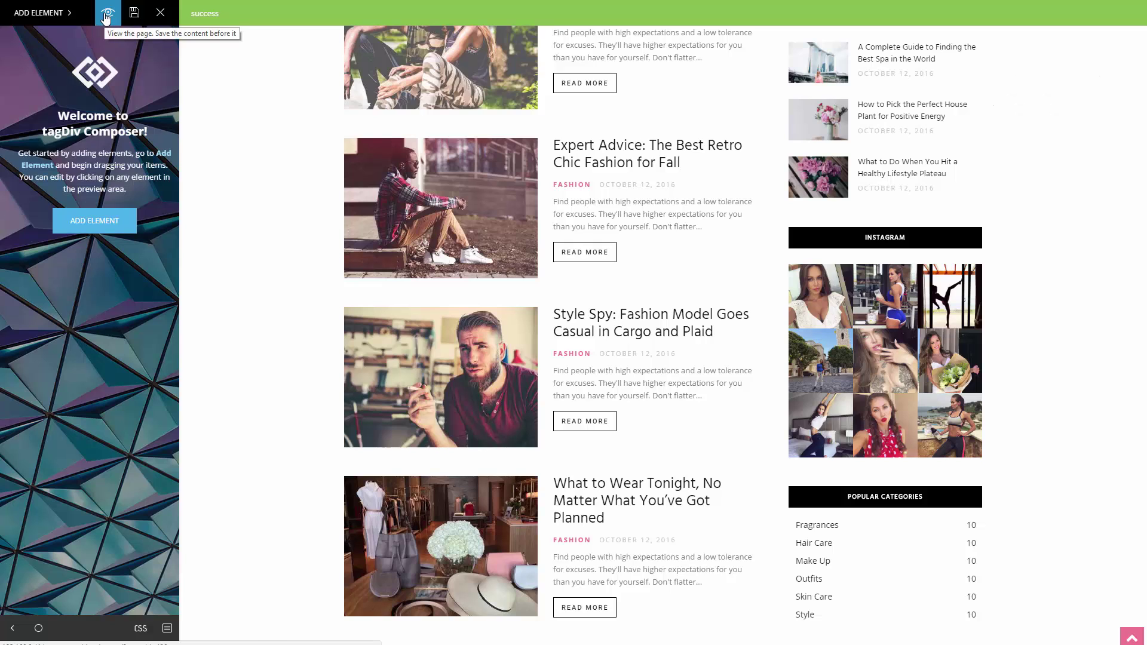
# - View the live homepage and scroll through its slide grid, posts and sidebar widgets
pyautogui.click(105, 16)
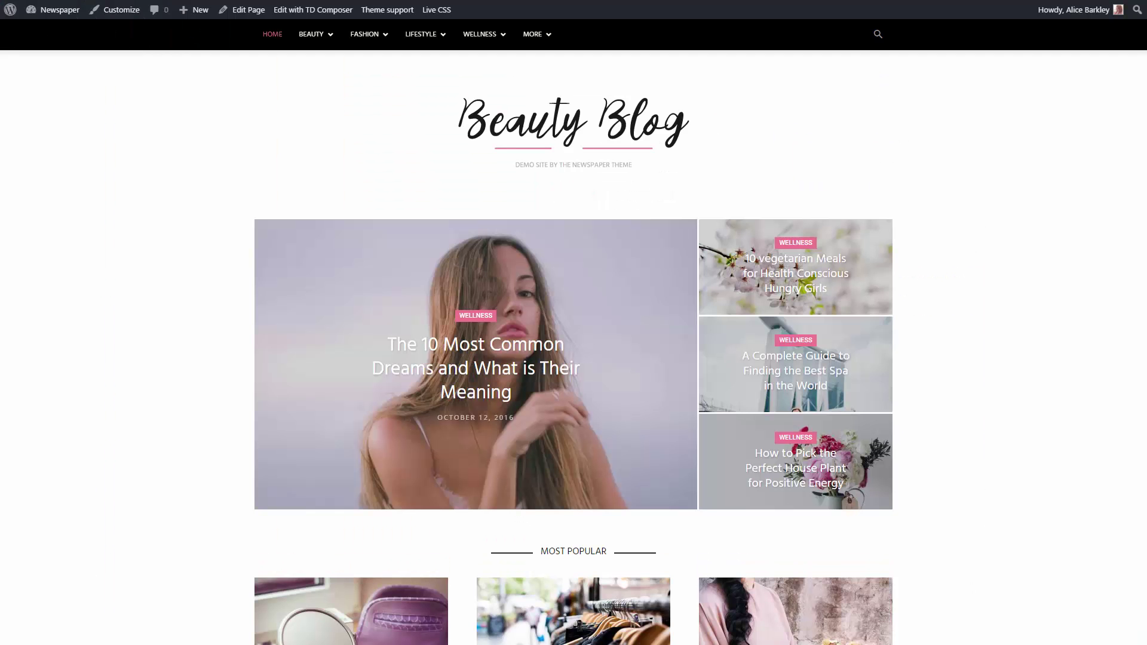
pyautogui.scroll(-10, 573, 332)
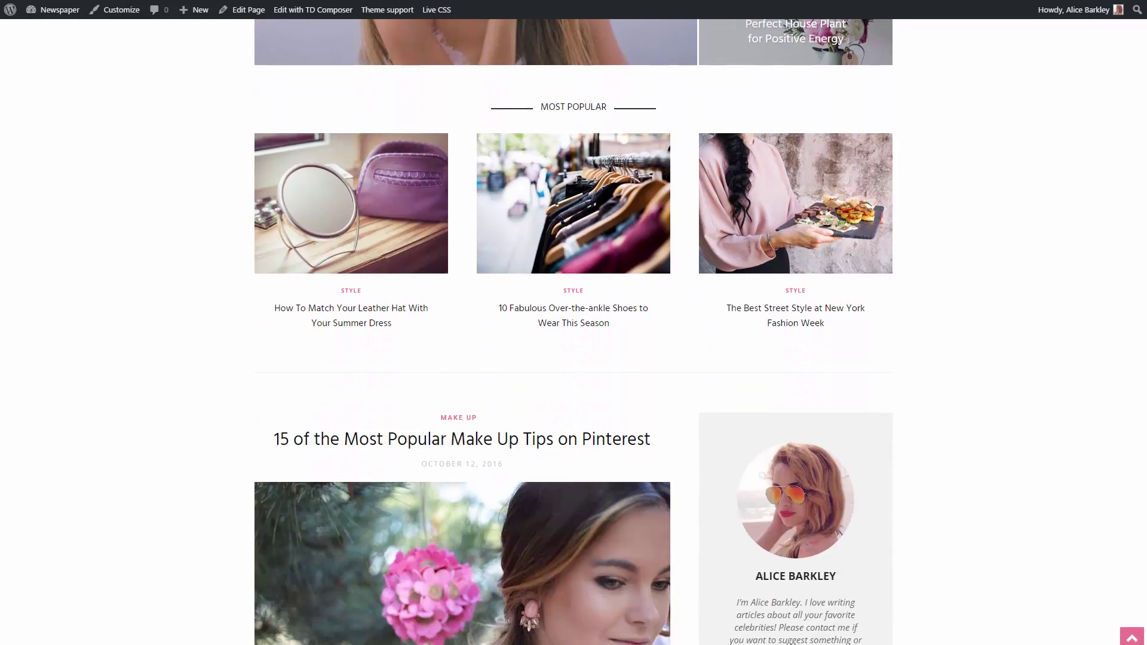
pyautogui.scroll(-14, 574, 332)
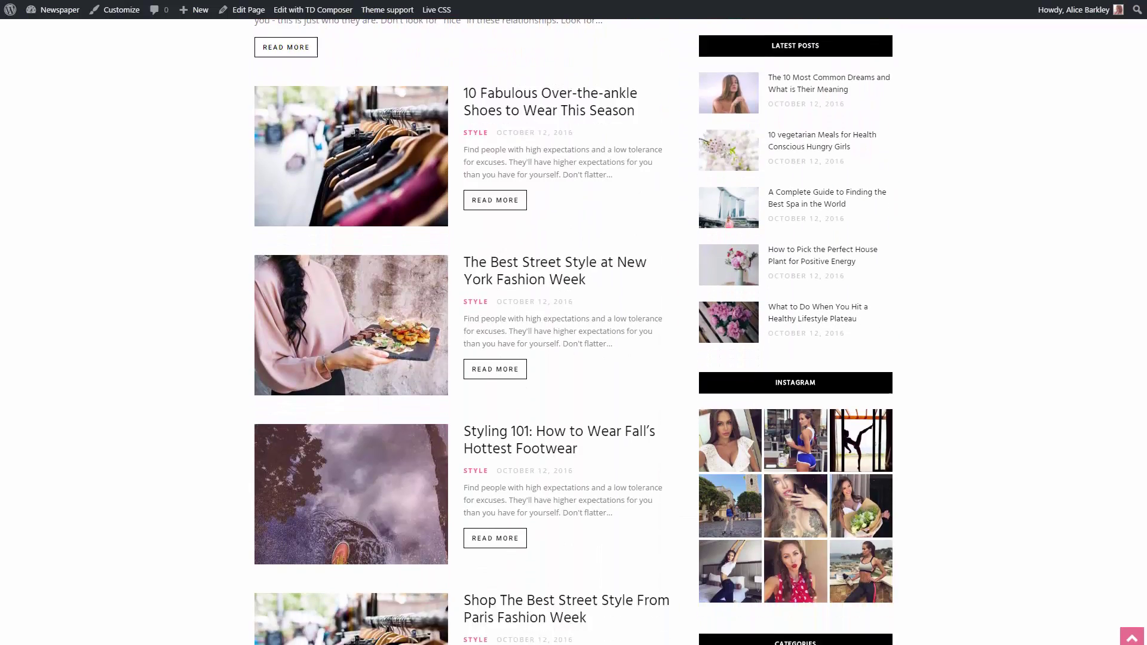
pyautogui.scroll(-14, 574, 331)
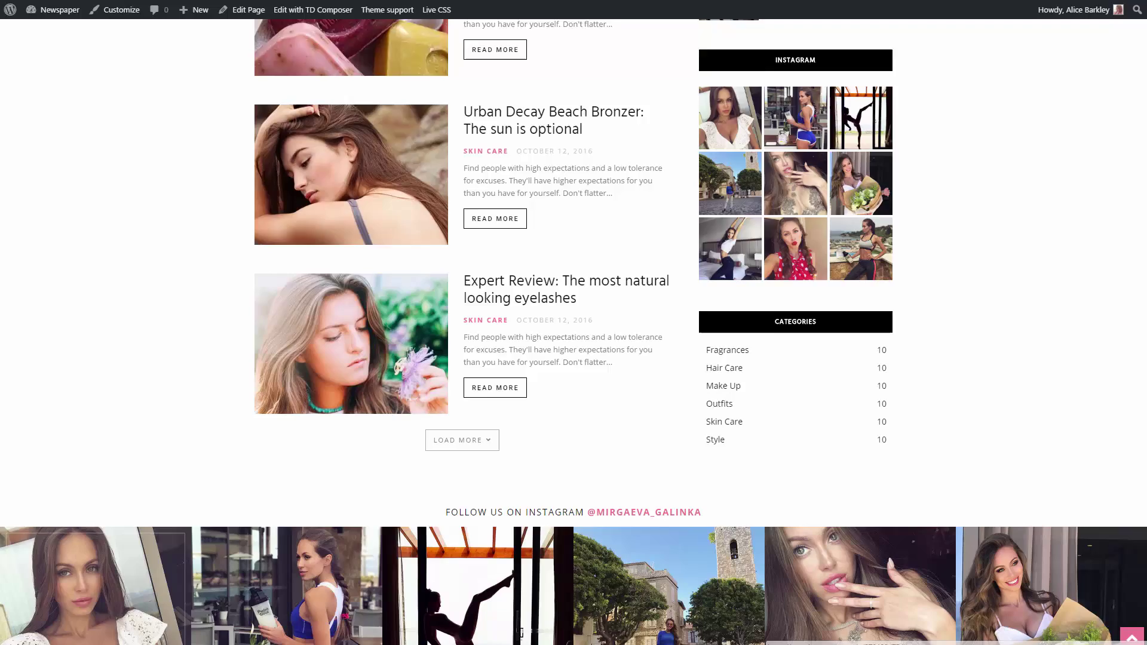
pyautogui.scroll(-4, 573, 332)
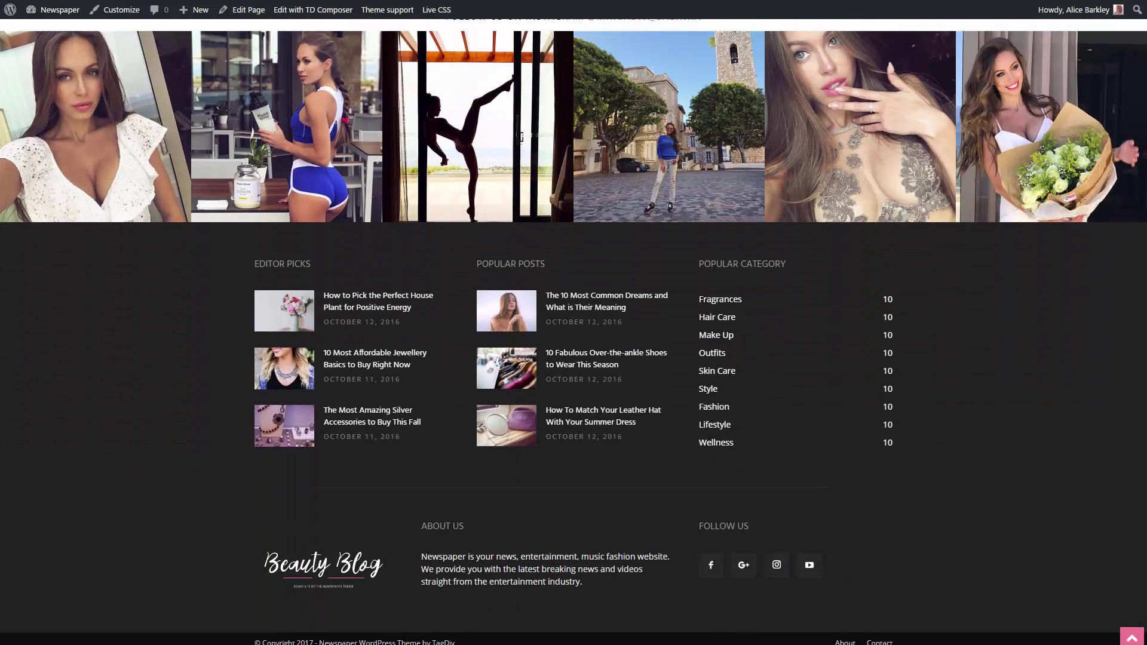
pyautogui.scroll(13, 573, 332)
pyautogui.scroll(18, 574, 332)
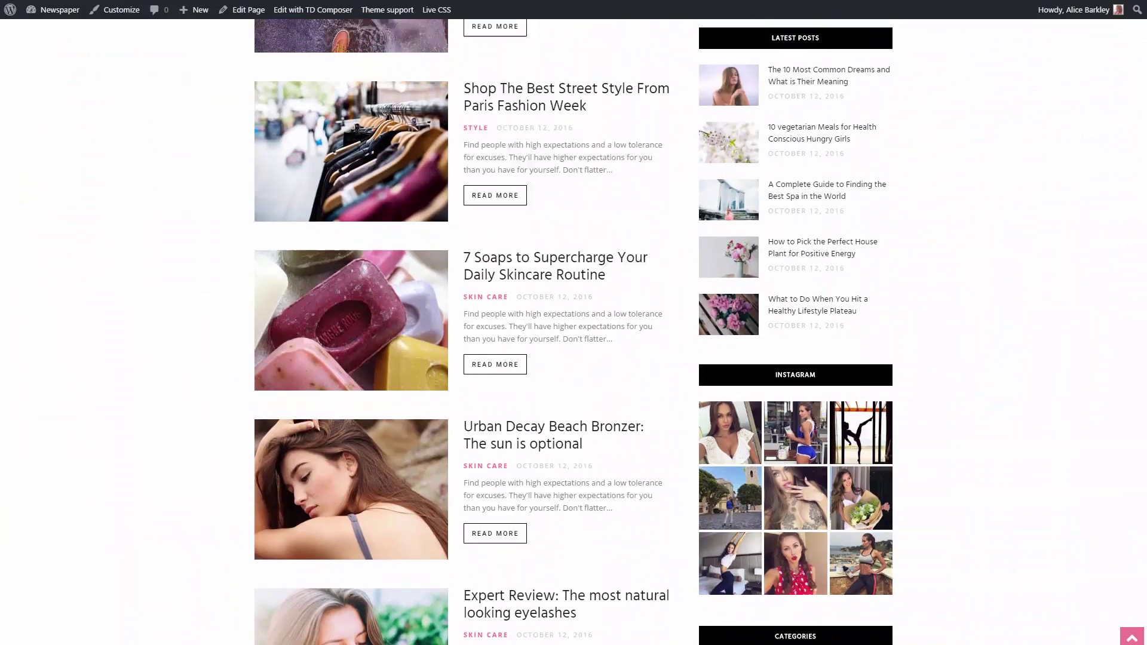
pyautogui.scroll(12, 573, 332)
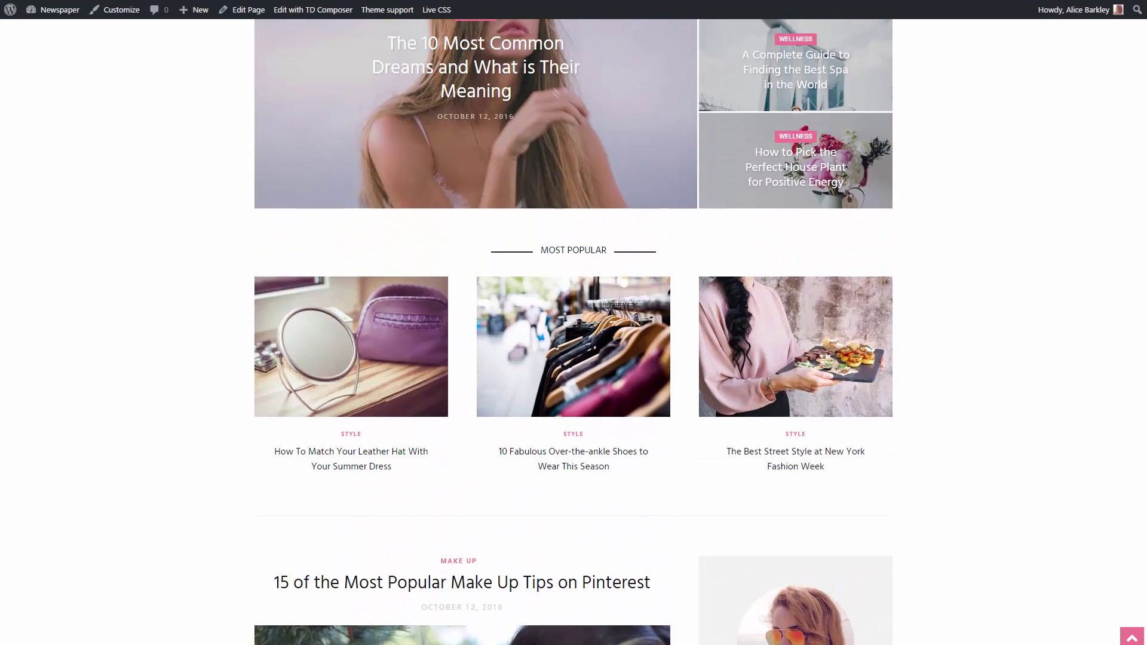